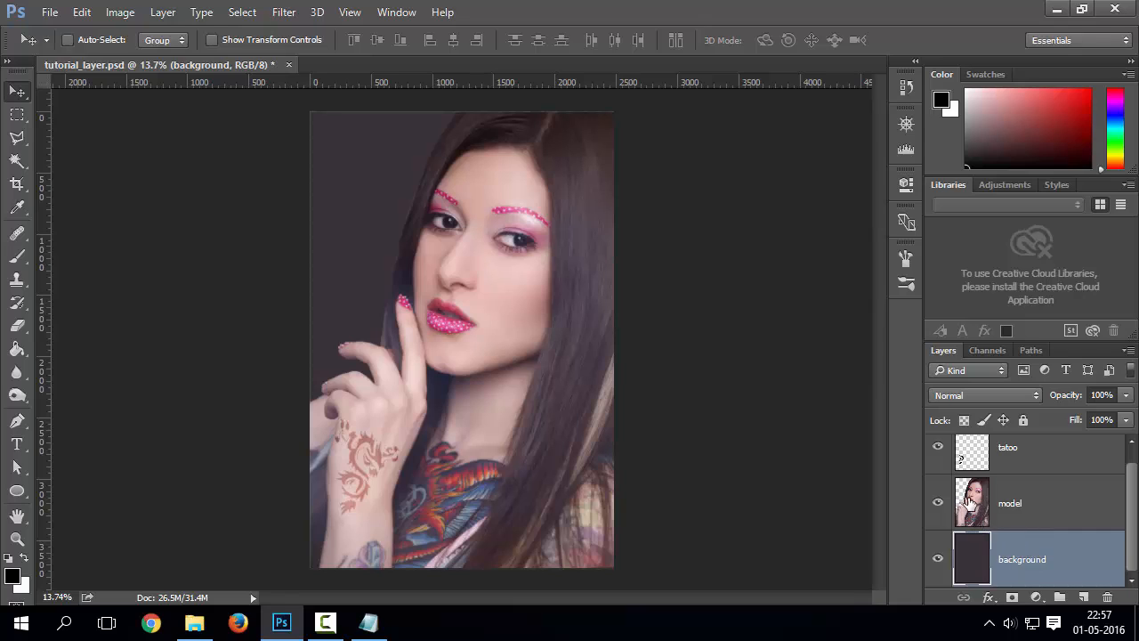
# Hide and show the model and tatoo layers in turn to examine what each layer contributes
pyautogui.scroll(1, 999, 500)
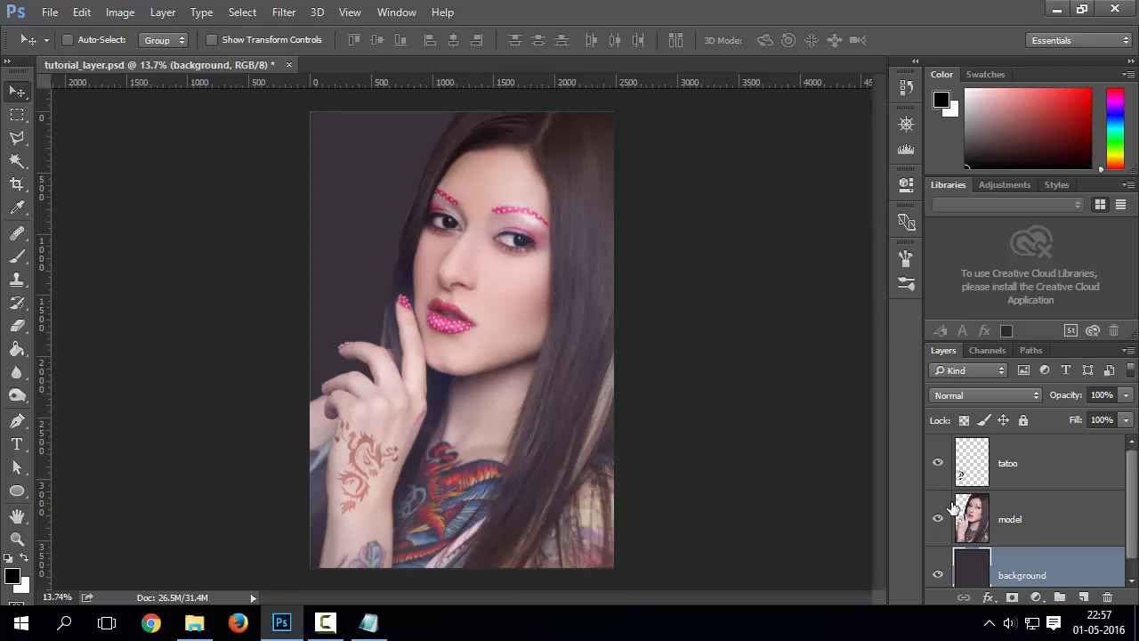
pyautogui.click(938, 520)
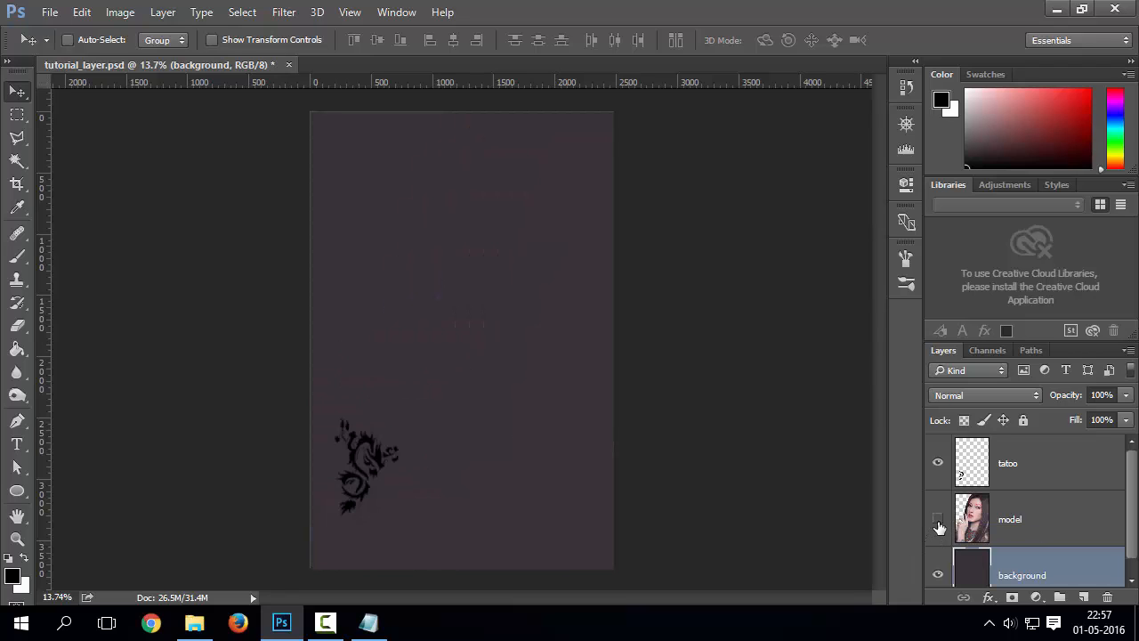
pyautogui.click(938, 521)
pyautogui.click(938, 463)
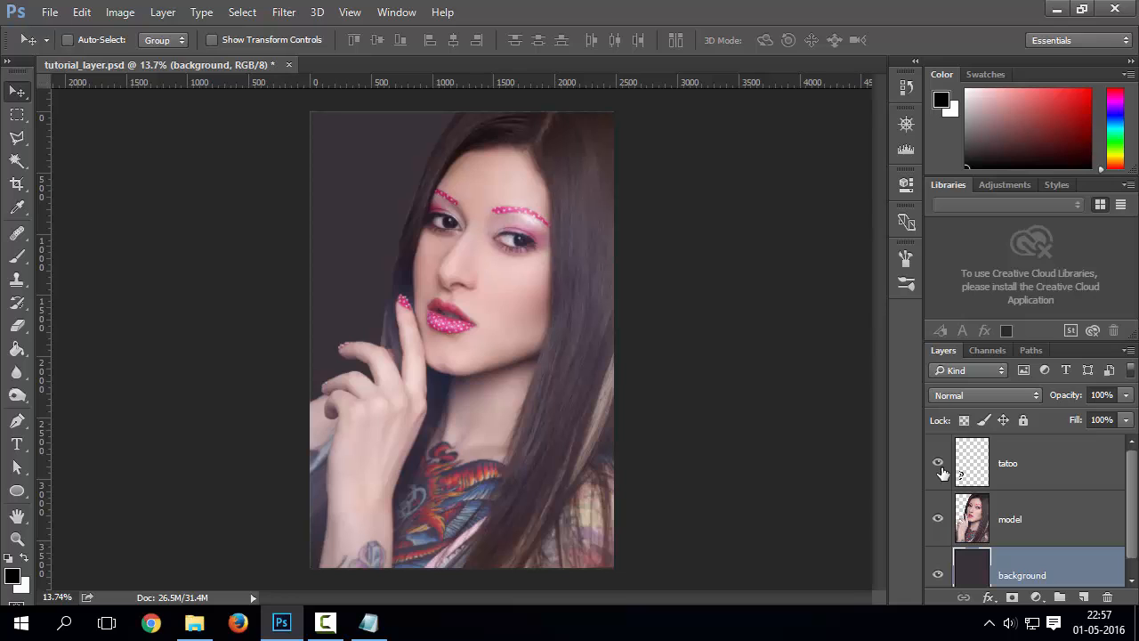
pyautogui.click(940, 468)
pyautogui.click(940, 521)
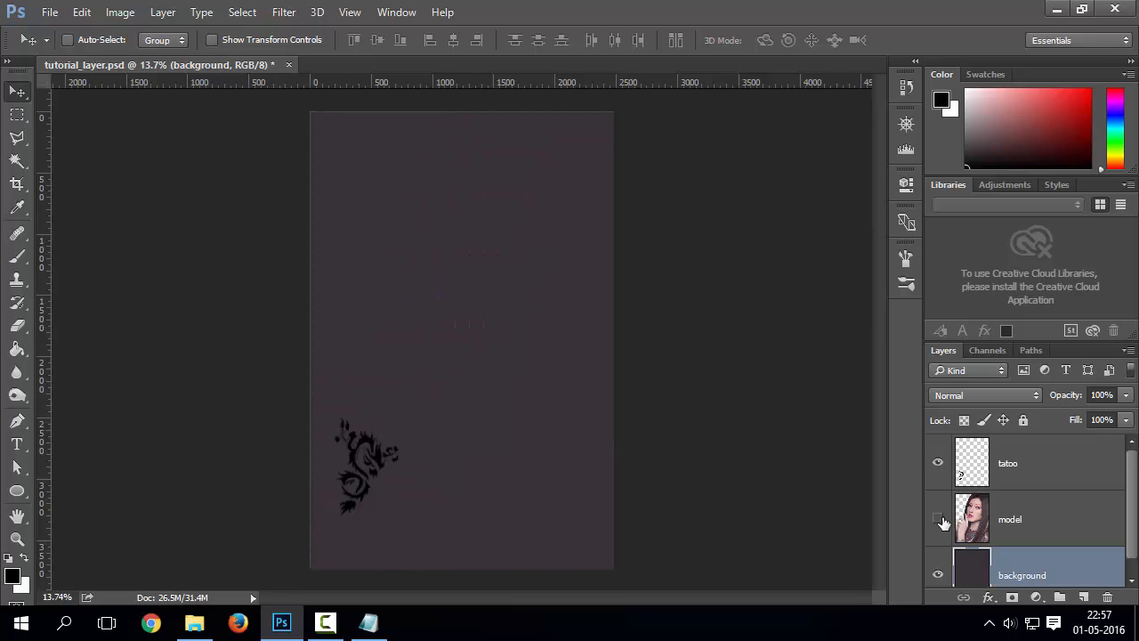
pyautogui.click(938, 520)
pyautogui.scroll(-1, 950, 534)
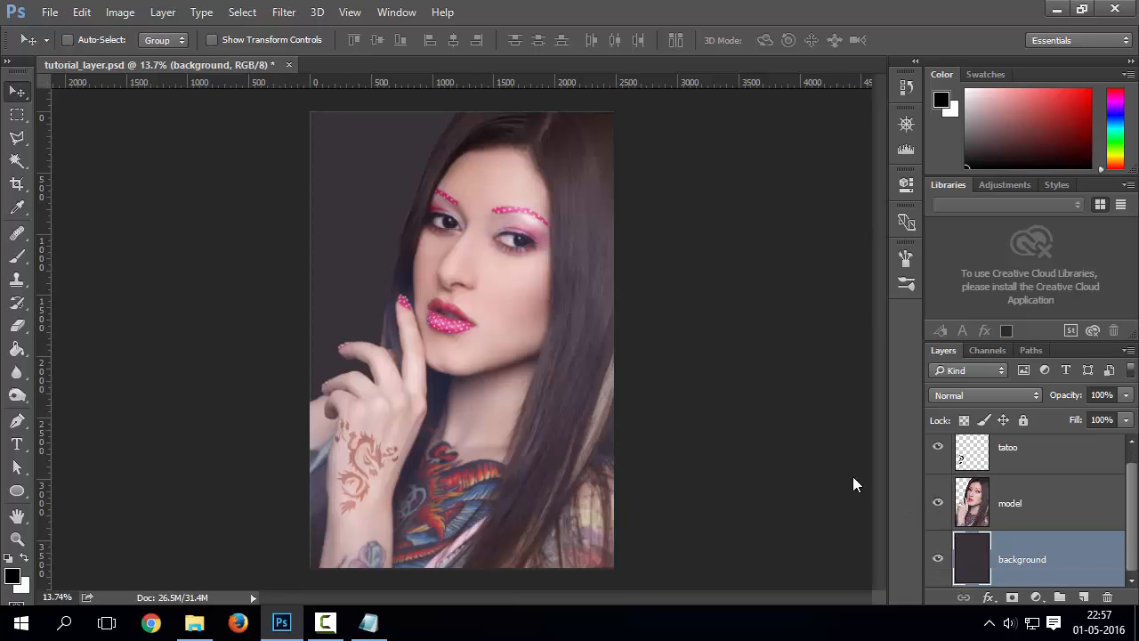
# Open the beach photo Fotolia_80677695 from the trpl_islnd_st_9_gfx folder in Stock photos
pyautogui.click(50, 11)
pyautogui.click(73, 52)
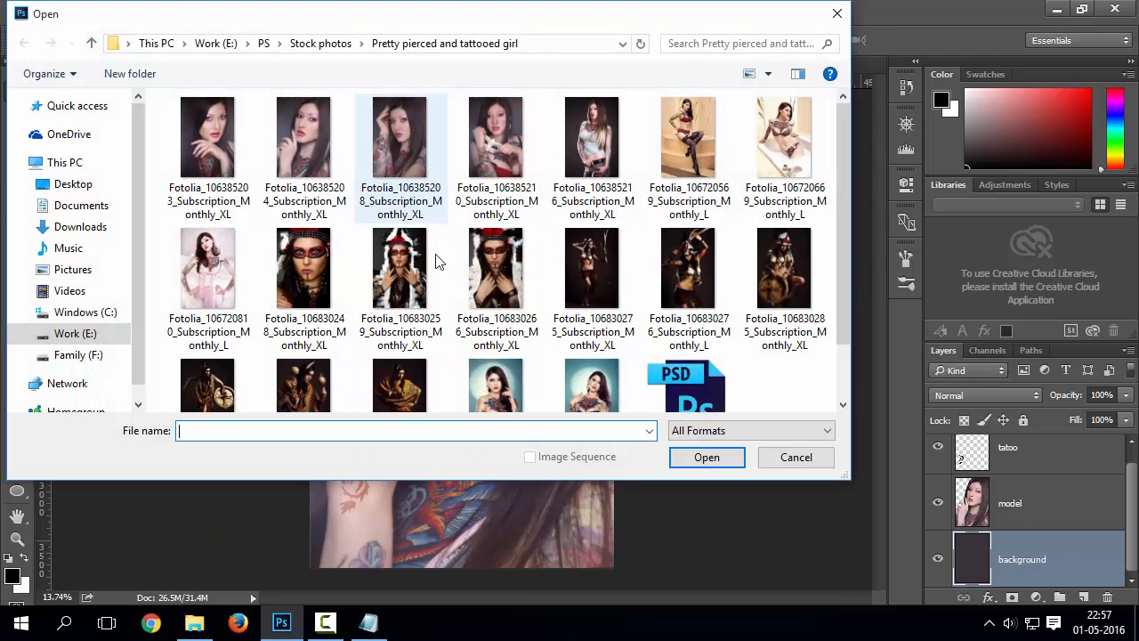
pyautogui.click(331, 45)
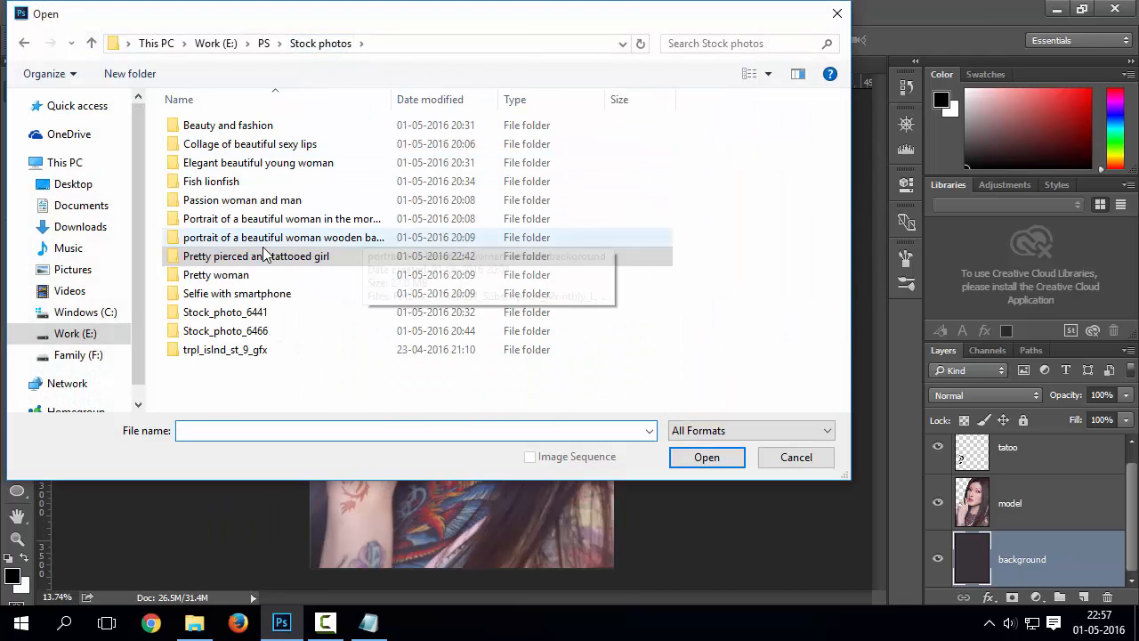
pyautogui.doubleClick(242, 341)
pyautogui.click(343, 43)
pyautogui.doubleClick(250, 350)
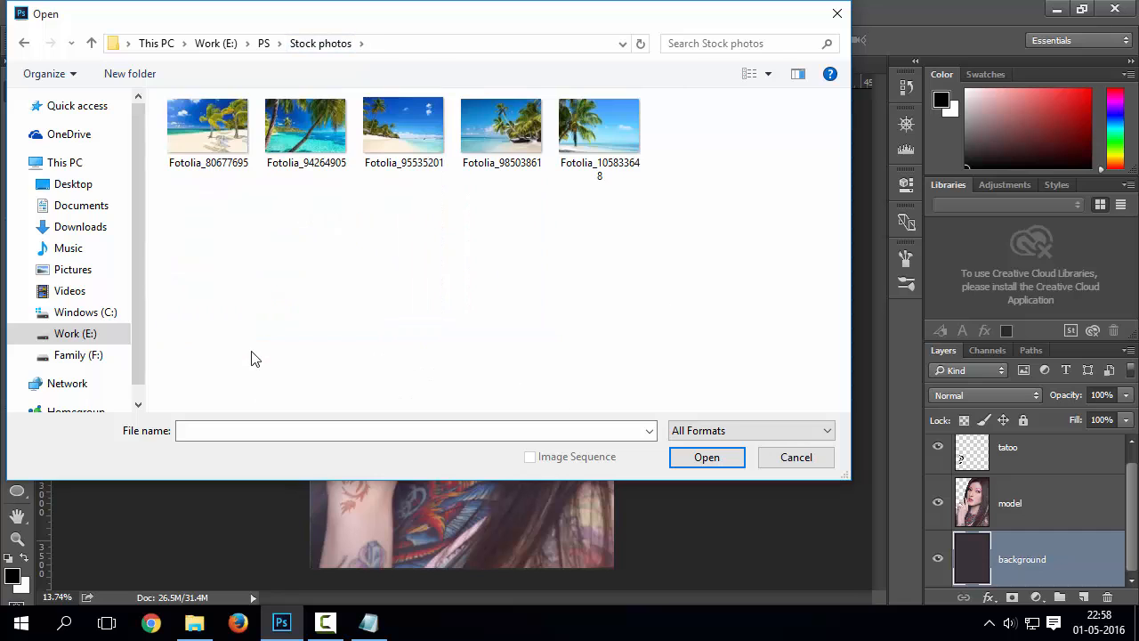
pyautogui.doubleClick(218, 149)
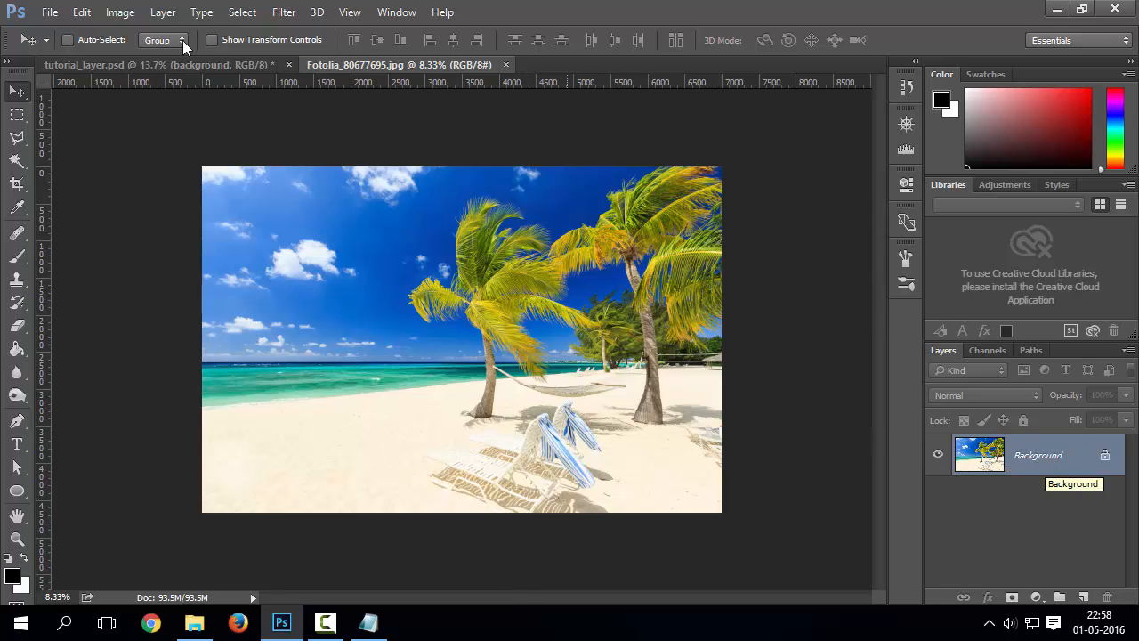
# Compare the beach photo with tutorial_layer.psd, and erase a freehand scribble across its sky and beach with a 173 px Eraser brush
pyautogui.click(185, 67)
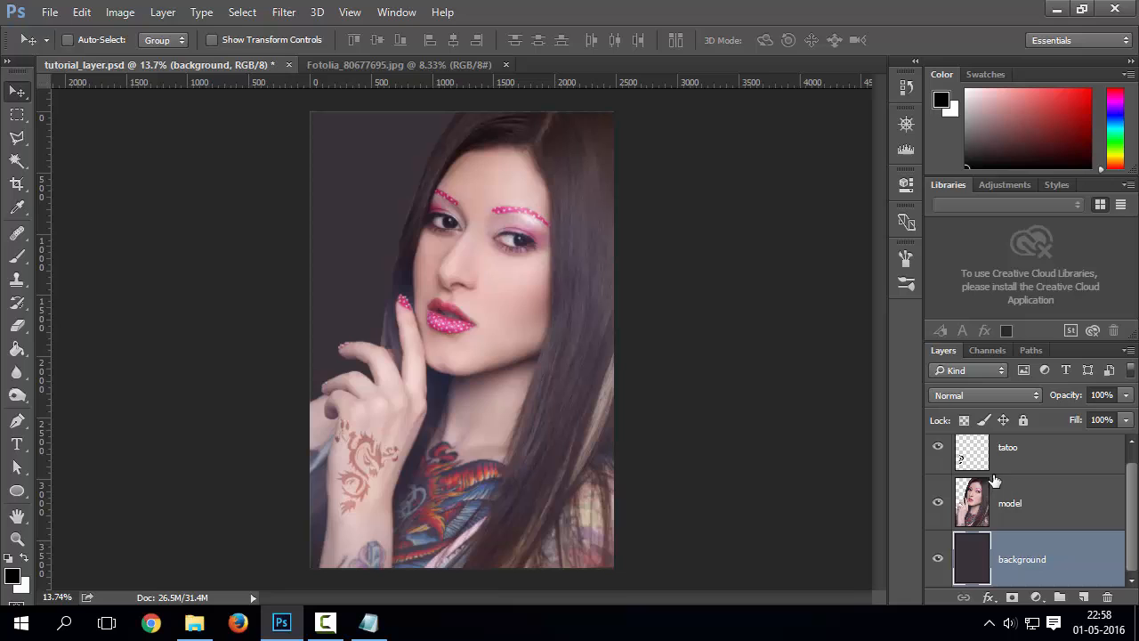
pyautogui.click(392, 65)
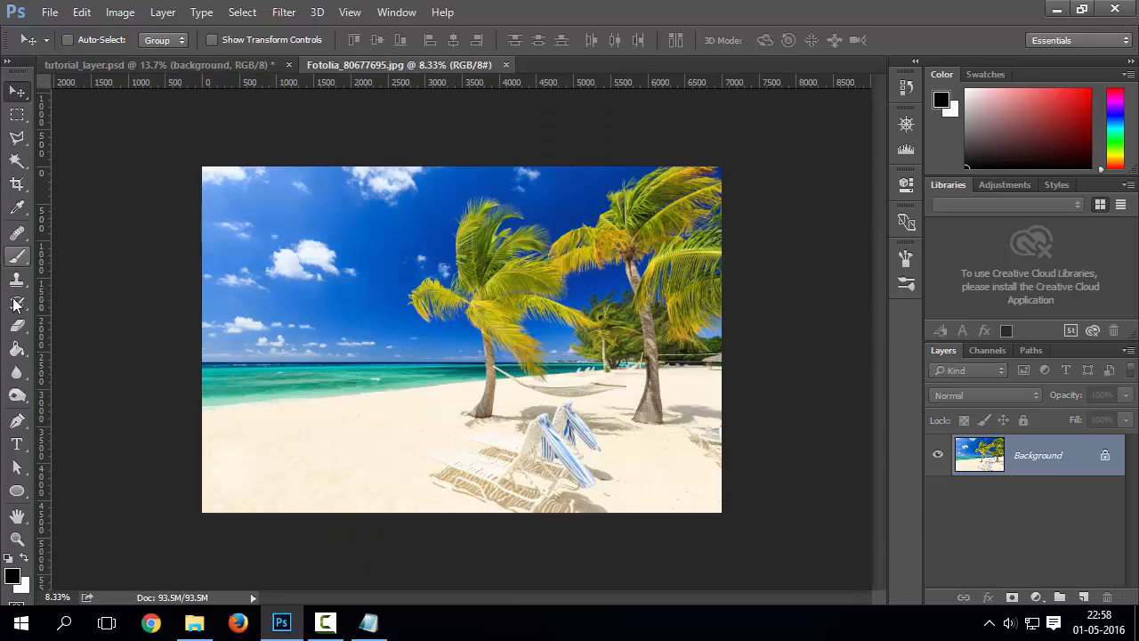
pyautogui.click(16, 326)
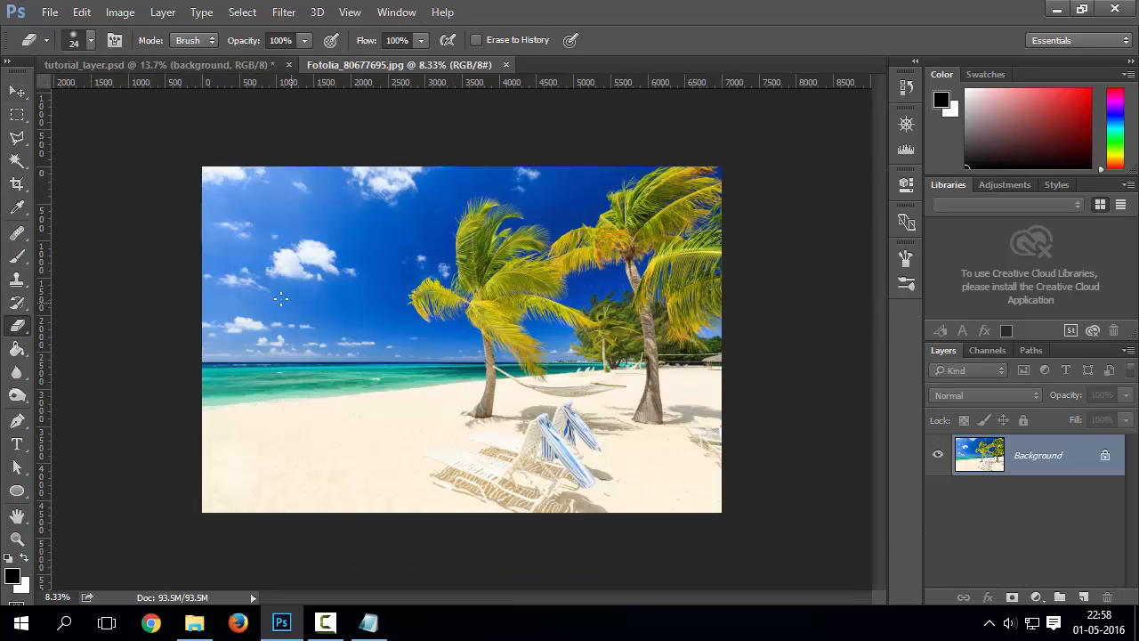
pyautogui.click(90, 40)
pyautogui.moveTo(101, 96); pyautogui.dragTo(177, 98)
pyautogui.click(736, 28)
pyautogui.moveTo(334, 354)
pyautogui.mouseDown()
pyautogui.moveTo(388, 304)
pyautogui.moveTo(331, 354)
pyautogui.moveTo(374, 291)
pyautogui.moveTo(348, 361)
pyautogui.moveTo(395, 306)
pyautogui.moveTo(398, 275)
pyautogui.moveTo(434, 337)
pyautogui.moveTo(365, 258)
pyautogui.moveTo(367, 288)
pyautogui.moveTo(328, 310)
pyautogui.mouseUp()
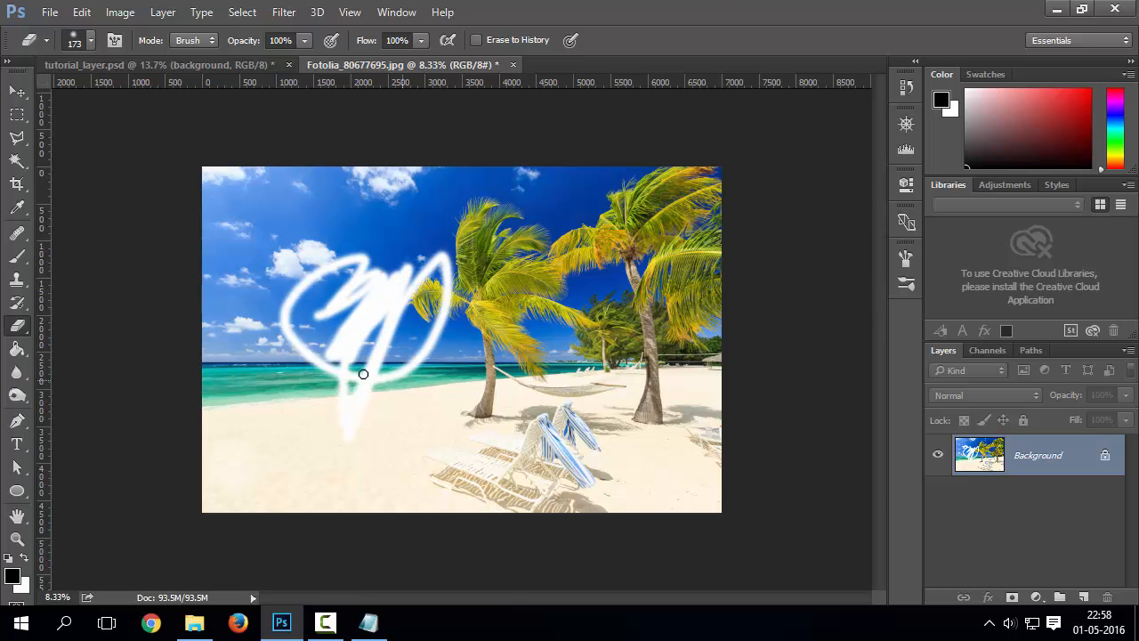
pyautogui.hotkey('ctrl', '0')
pyautogui.scroll(2, 327, 306)
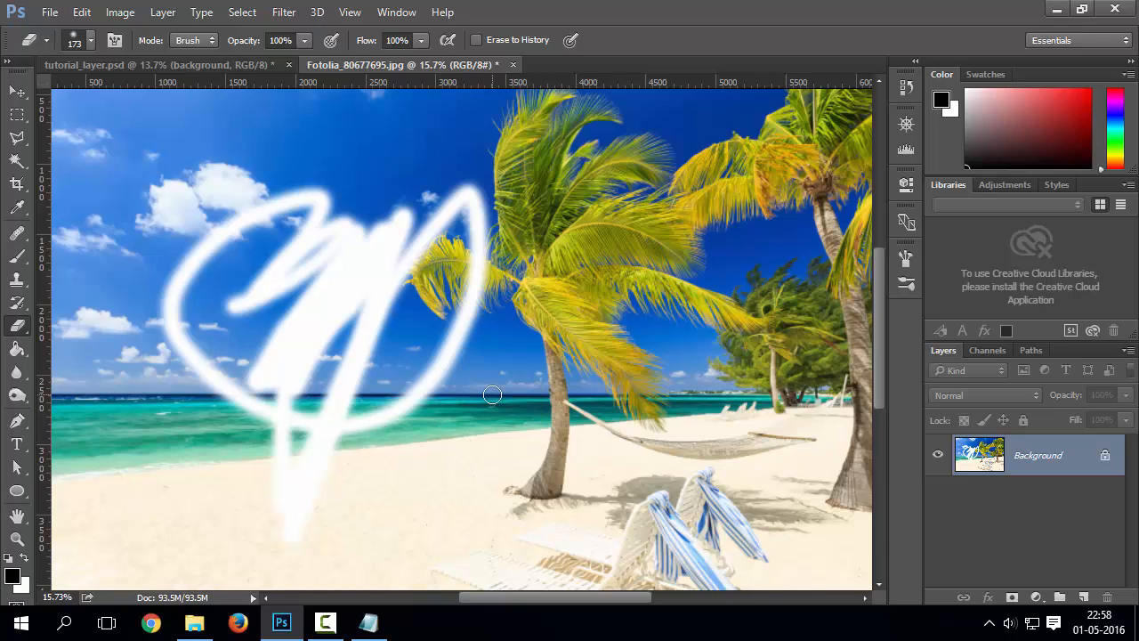
# Erase a patch of the background layer beside the model's head in tutorial_layer.psd with the Eraser
pyautogui.click(242, 62)
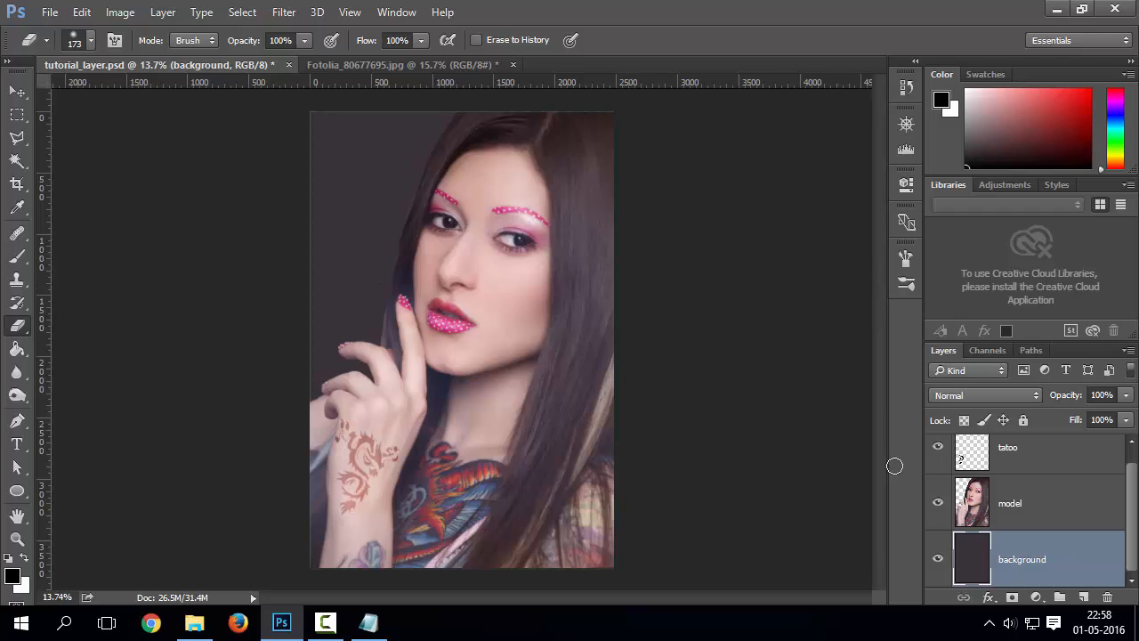
pyautogui.moveTo(339, 226)
pyautogui.mouseDown()
pyautogui.moveTo(382, 169)
pyautogui.moveTo(331, 256)
pyautogui.moveTo(387, 158)
pyautogui.moveTo(346, 239)
pyautogui.moveTo(360, 168)
pyautogui.moveTo(346, 197)
pyautogui.moveTo(382, 153)
pyautogui.moveTo(354, 245)
pyautogui.moveTo(377, 156)
pyautogui.mouseUp()
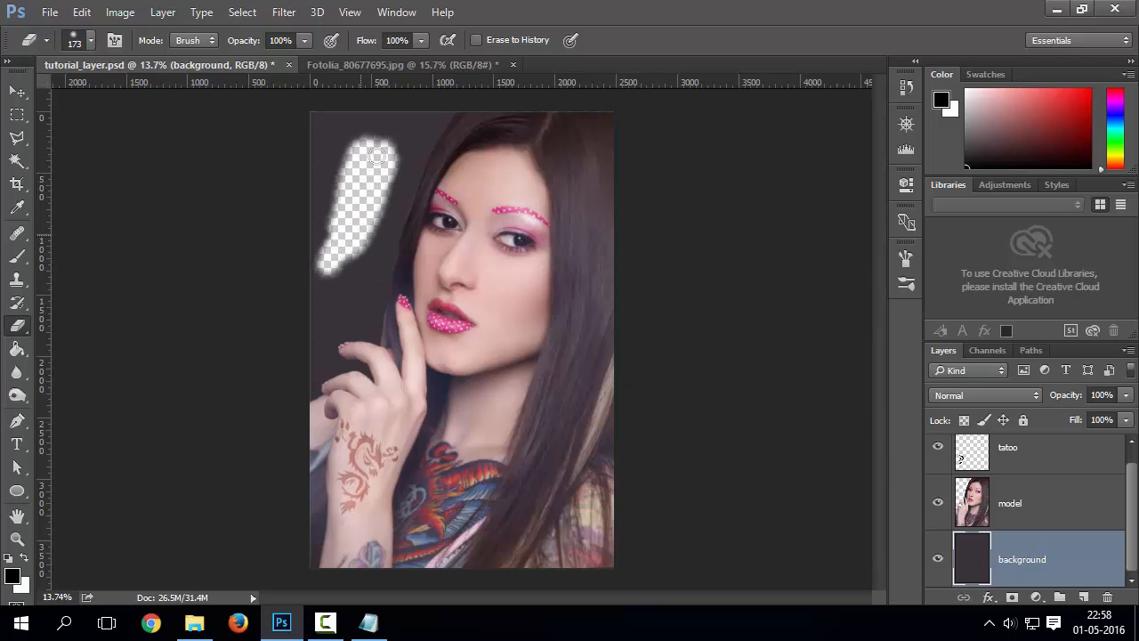
pyautogui.scroll(3, 356, 234)
pyautogui.moveTo(327, 214)
pyautogui.mouseDown()
pyautogui.moveTo(373, 193)
pyautogui.moveTo(359, 196)
pyautogui.moveTo(326, 295)
pyautogui.mouseUp()
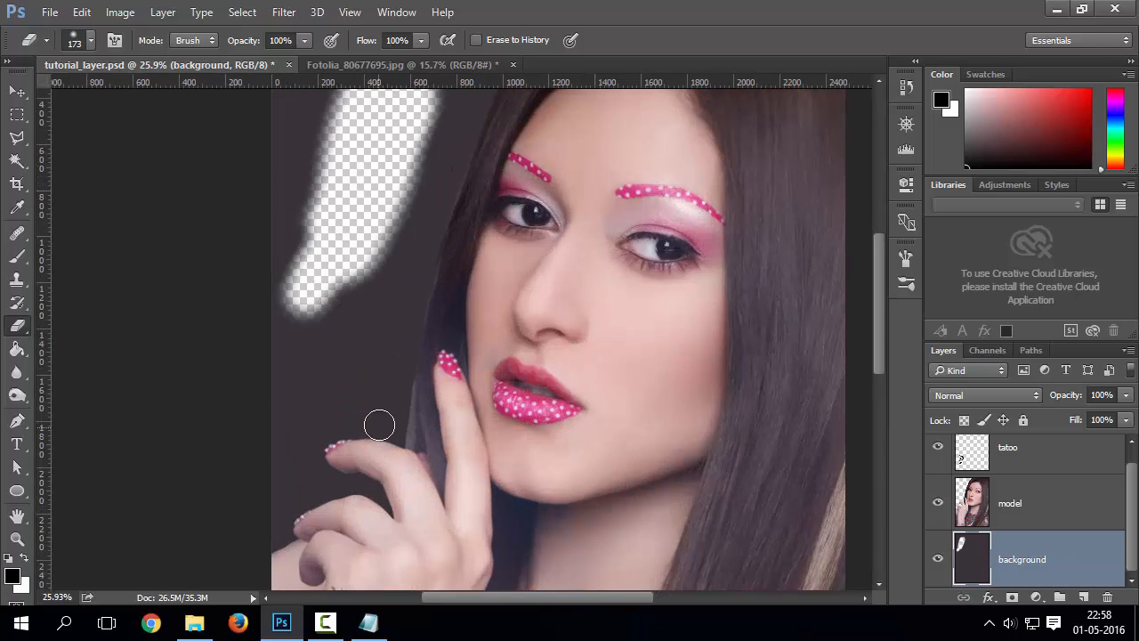
pyautogui.scroll(-1, 351, 268)
pyautogui.scroll(-1, 352, 268)
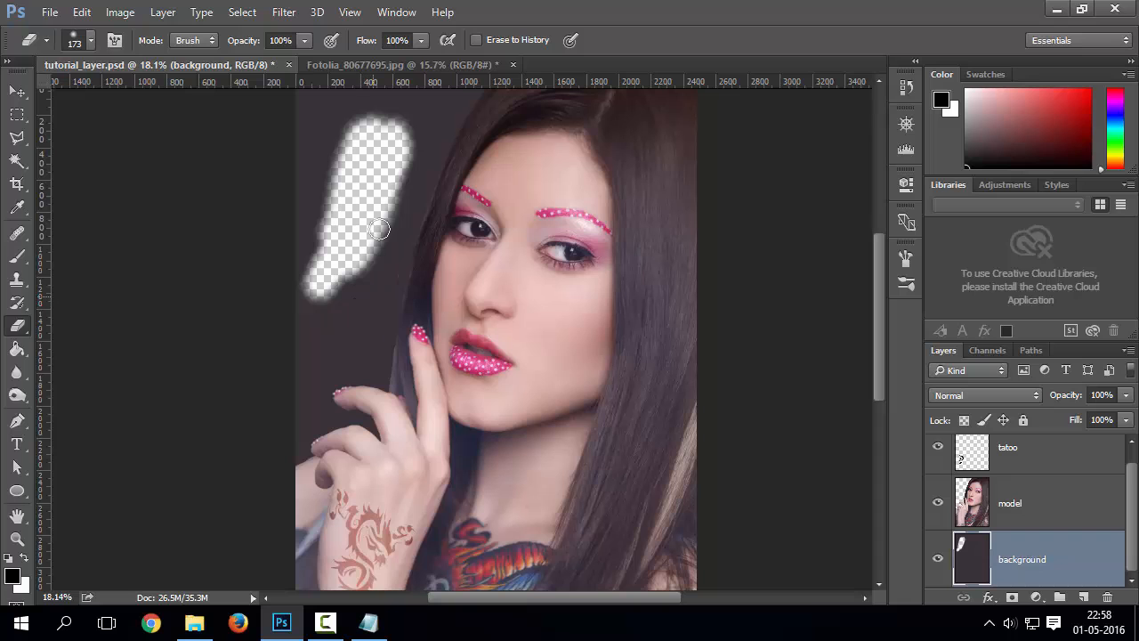
# Compare the erased area with the beach photo, and undo the erasing on the background layer of tutorial_layer.psd
pyautogui.click(337, 68)
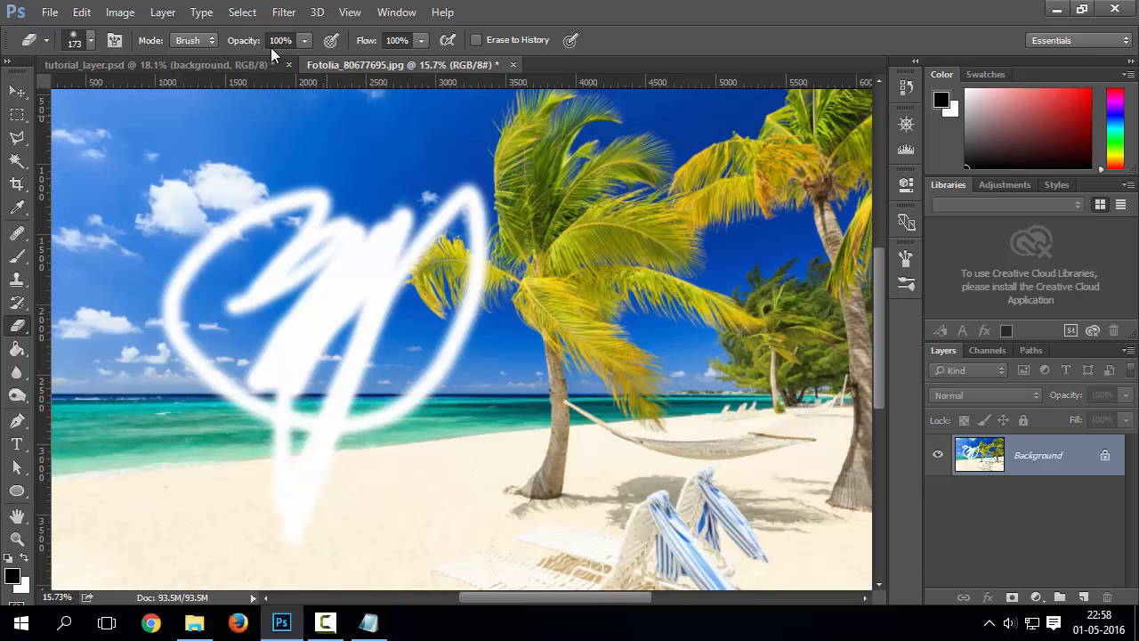
pyautogui.click(238, 68)
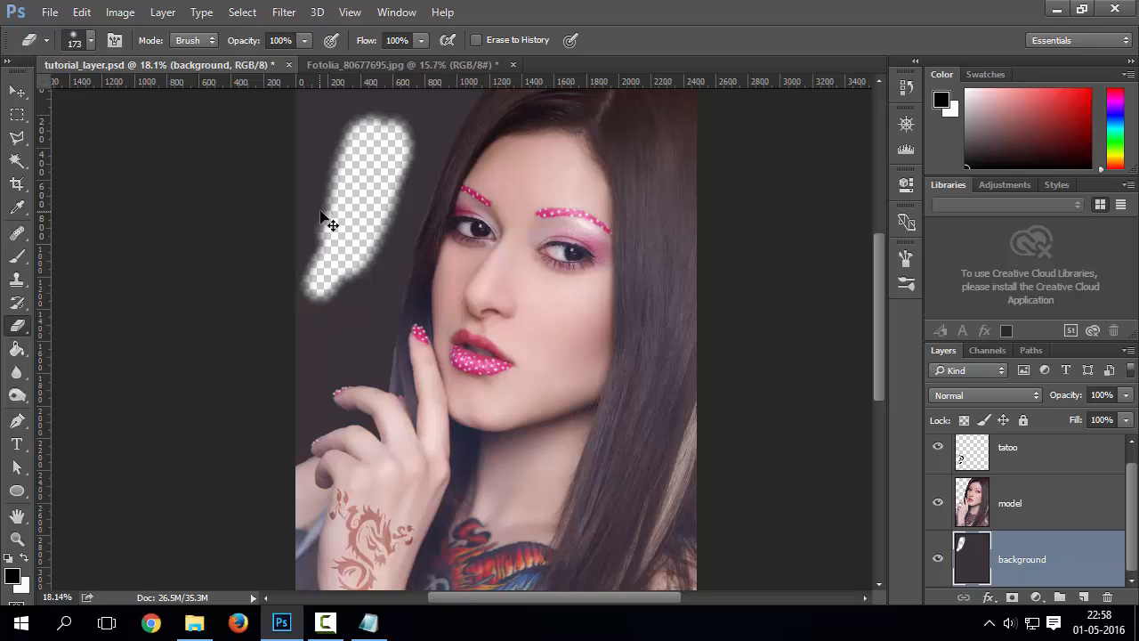
pyautogui.hotkey('ctrl', 'z')
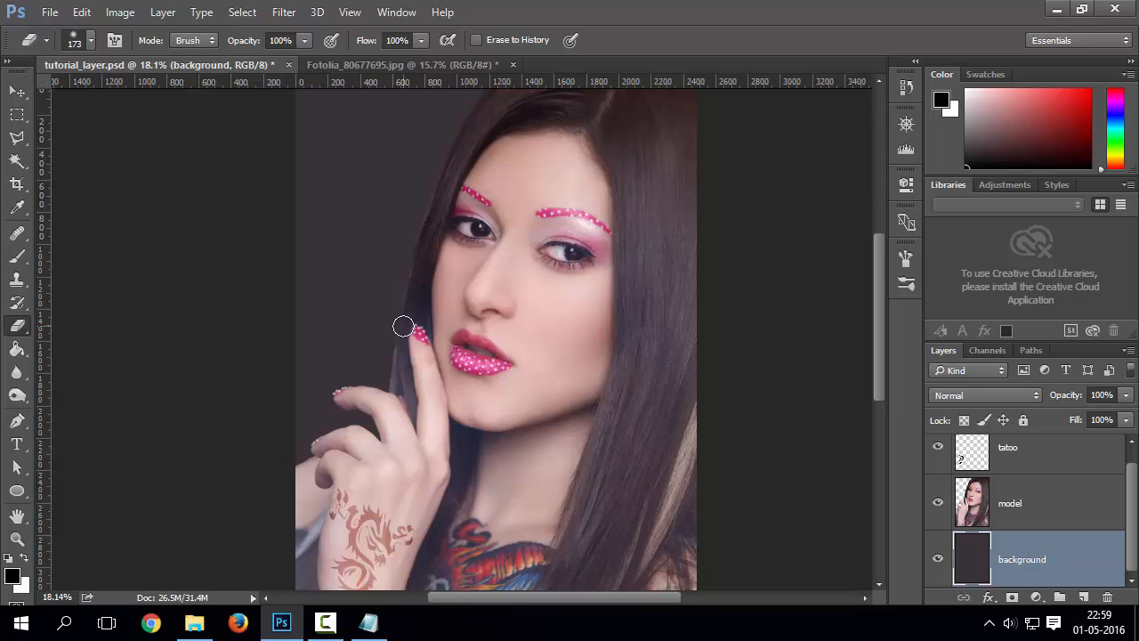
# Convert the beach photo's locked Background into a regular layer with the default settings
pyautogui.click(367, 66)
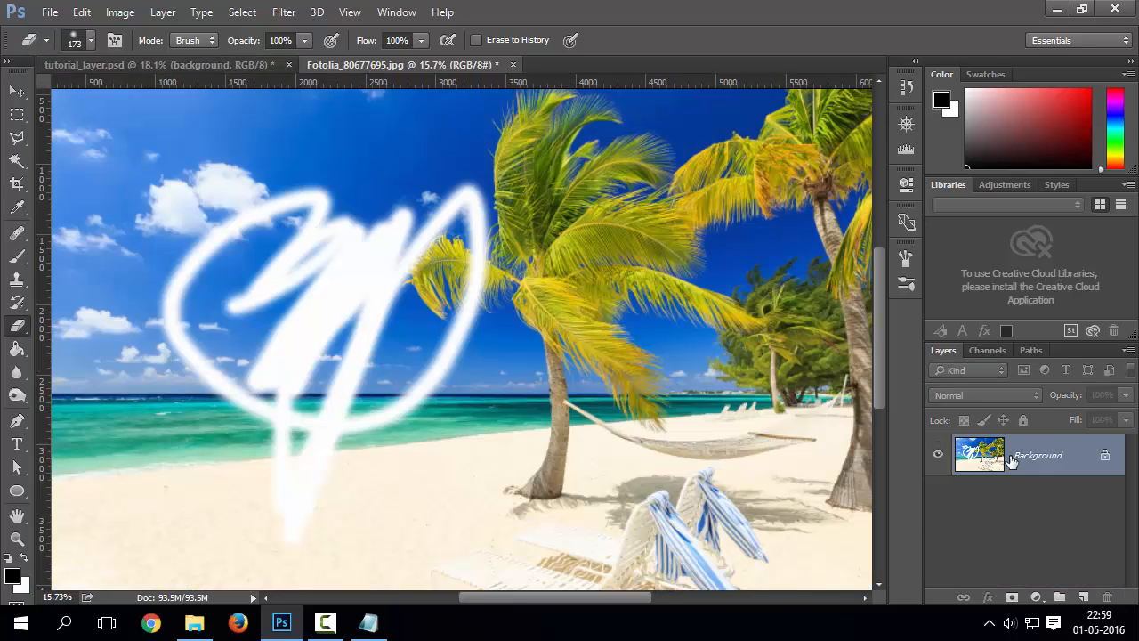
pyautogui.rightClick(1027, 459)
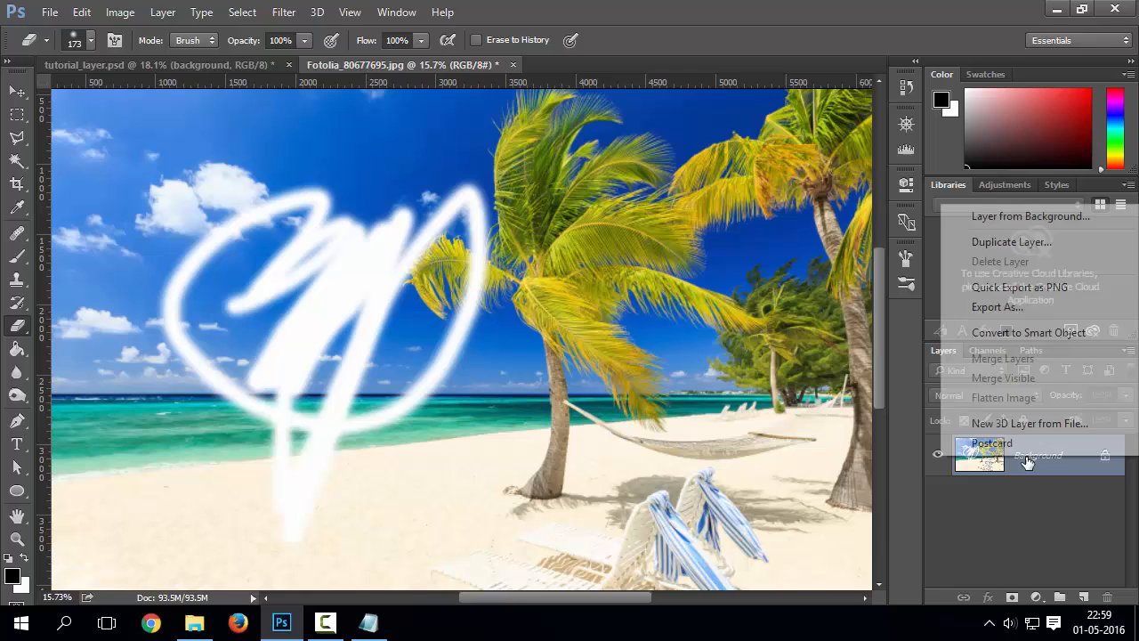
pyautogui.click(1015, 217)
pyautogui.click(738, 275)
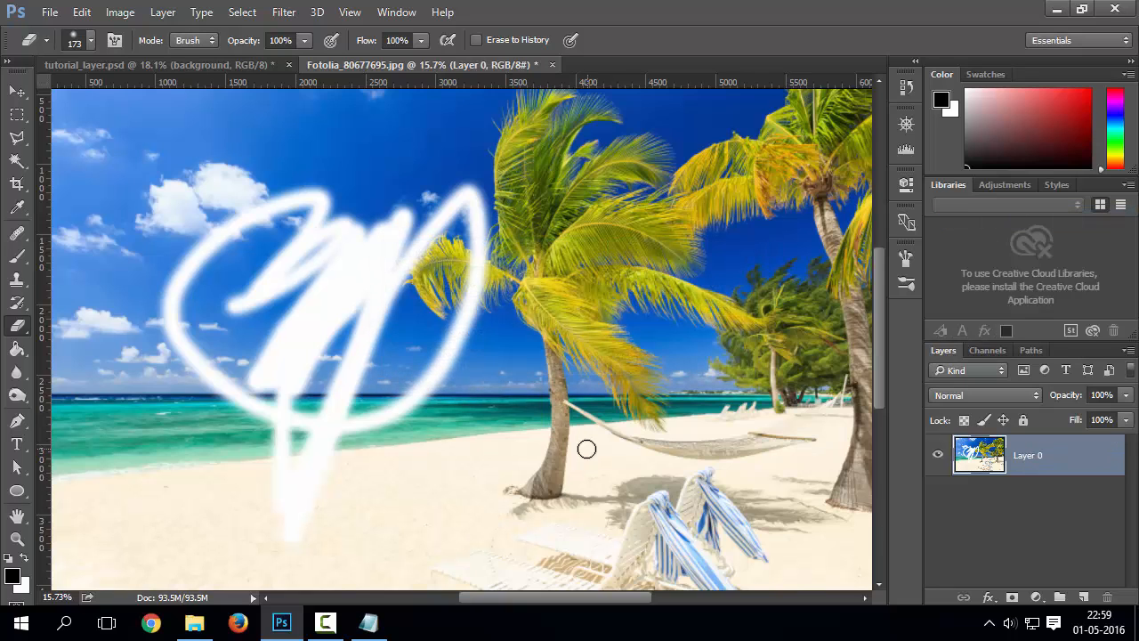
# Erase a large area of the sky over the upper scribble and first palm with broad Eraser strokes
pyautogui.moveTo(263, 289); pyautogui.dragTo(392, 263)
pyautogui.moveTo(459, 256)
pyautogui.mouseDown()
pyautogui.moveTo(209, 241)
pyautogui.moveTo(628, 263)
pyautogui.moveTo(513, 276)
pyautogui.moveTo(720, 251)
pyautogui.moveTo(564, 246)
pyautogui.moveTo(399, 285)
pyautogui.mouseUp()
pyautogui.scroll(-3, 400, 286)
pyautogui.moveTo(252, 257)
pyautogui.mouseDown()
pyautogui.moveTo(514, 248)
pyautogui.moveTo(236, 248)
pyautogui.moveTo(170, 230)
pyautogui.moveTo(396, 250)
pyautogui.moveTo(533, 233)
pyautogui.moveTo(231, 263)
pyautogui.moveTo(229, 318)
pyautogui.moveTo(153, 343)
pyautogui.moveTo(596, 331)
pyautogui.mouseUp()
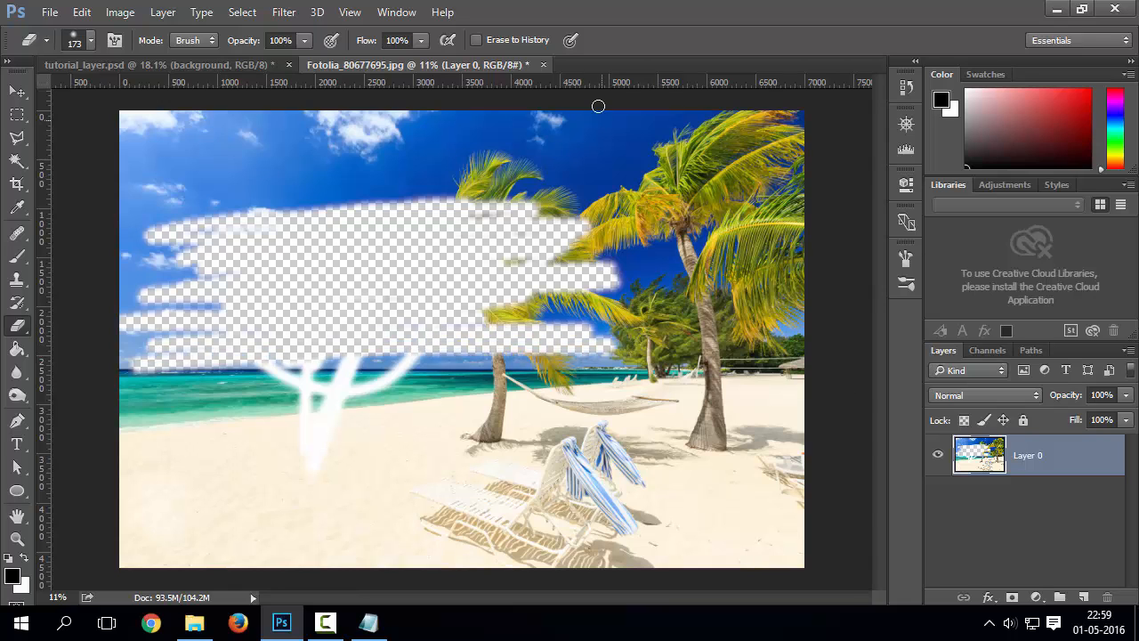
# Return to tutorial_layer.psd and select the model, tatoo and background layers one after another
pyautogui.click(265, 62)
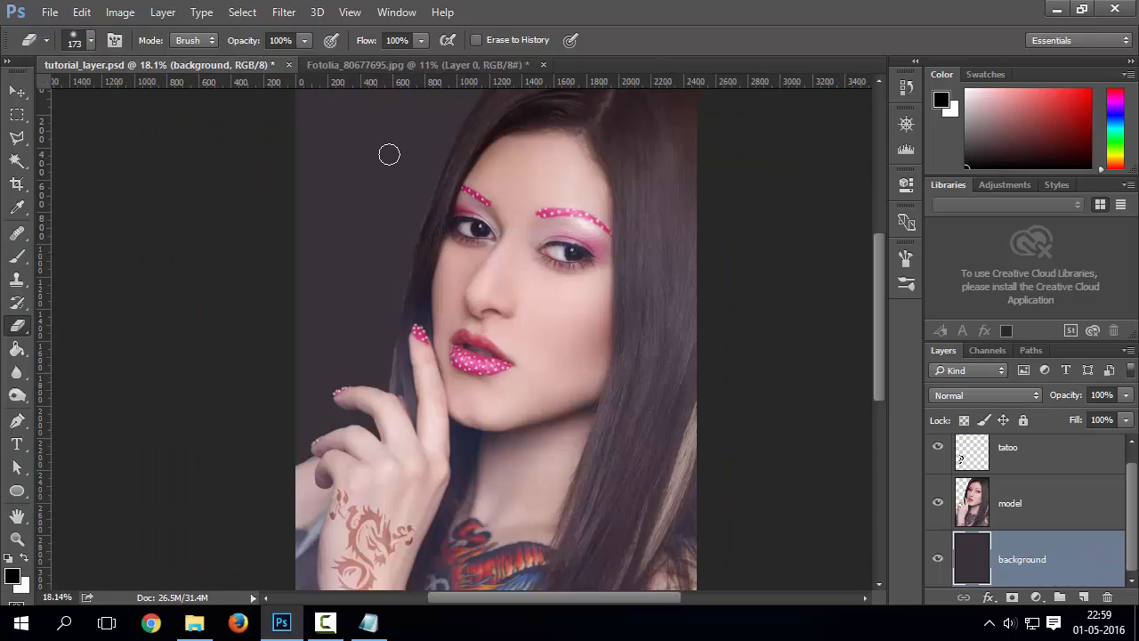
pyautogui.scroll(1, 971, 472)
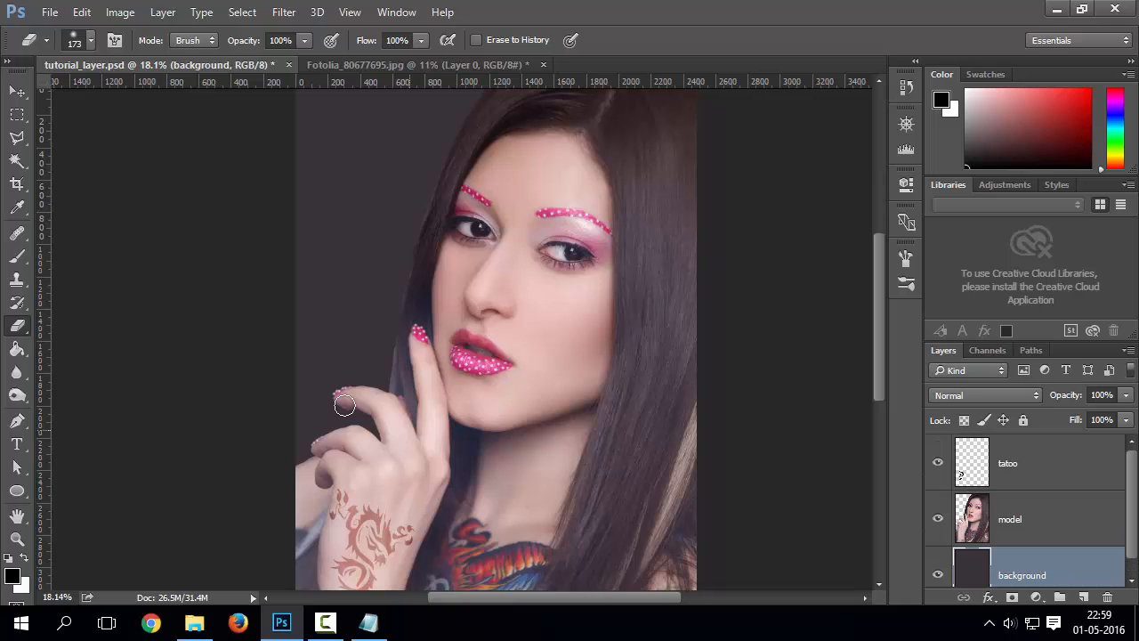
pyautogui.scroll(-3, 342, 404)
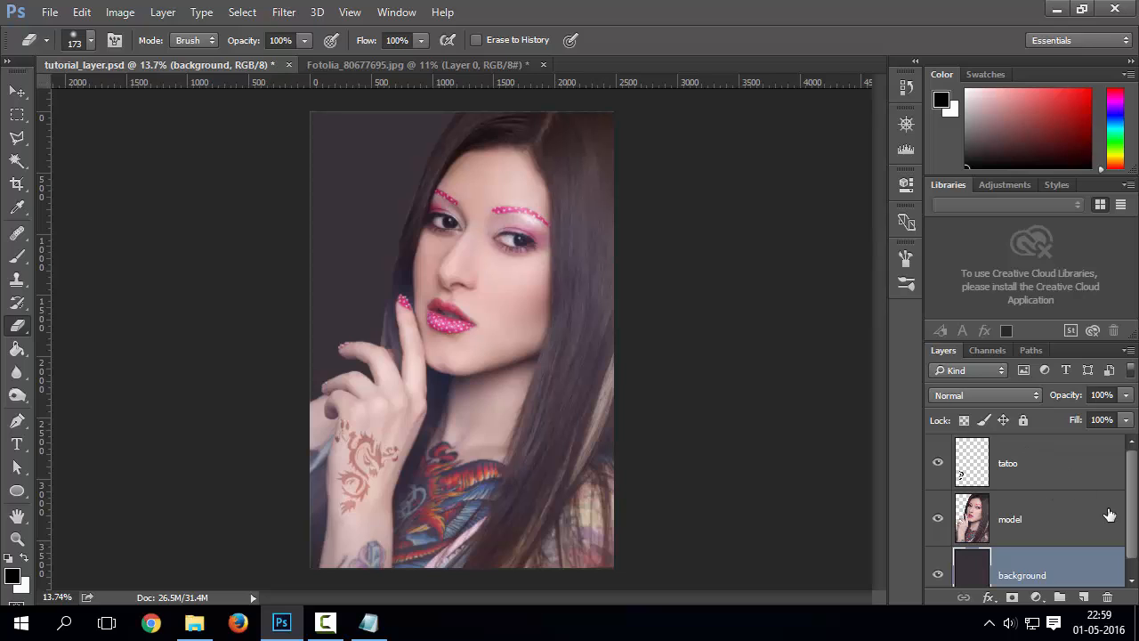
pyautogui.click(1024, 519)
pyautogui.click(1029, 464)
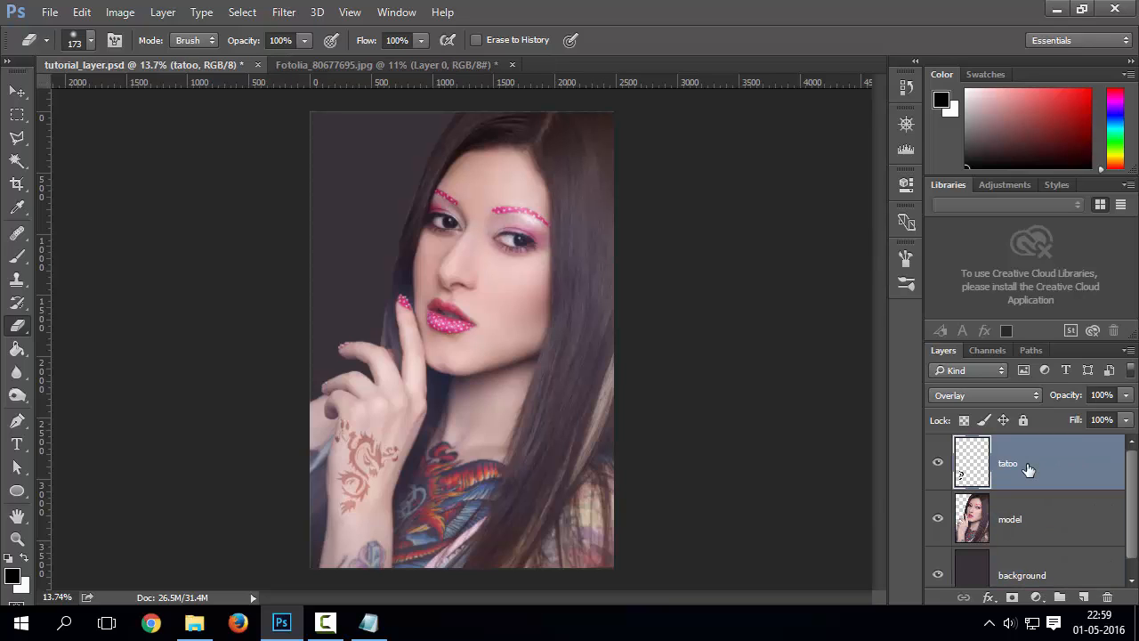
pyautogui.click(984, 570)
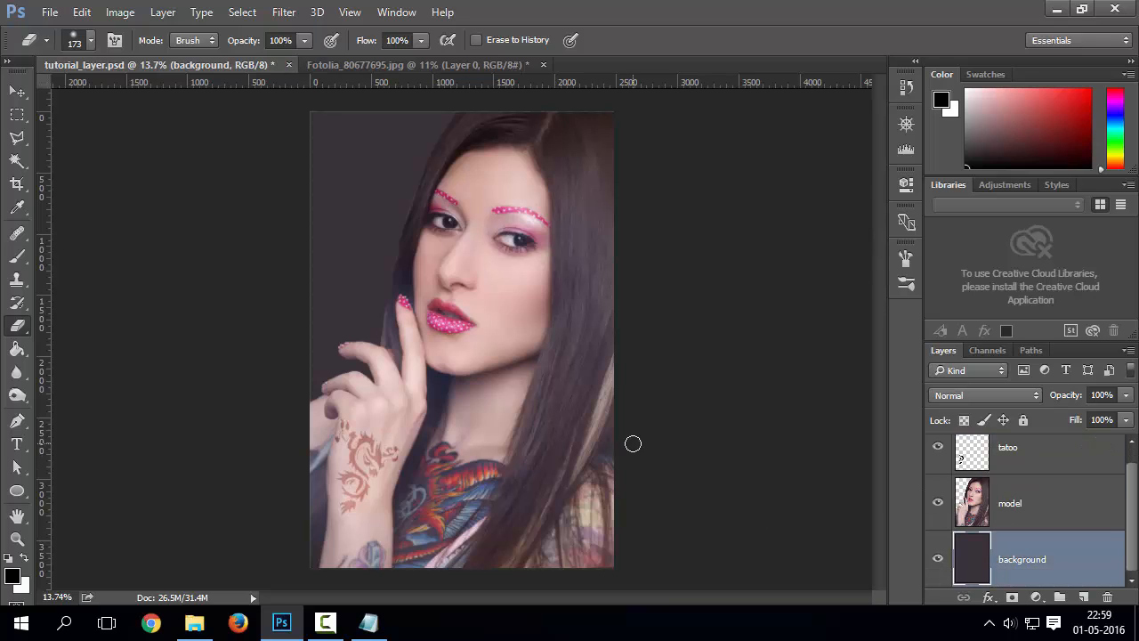
# Select the model and tatoo layers in turn, hiding and showing each to examine its content
pyautogui.click(1006, 515)
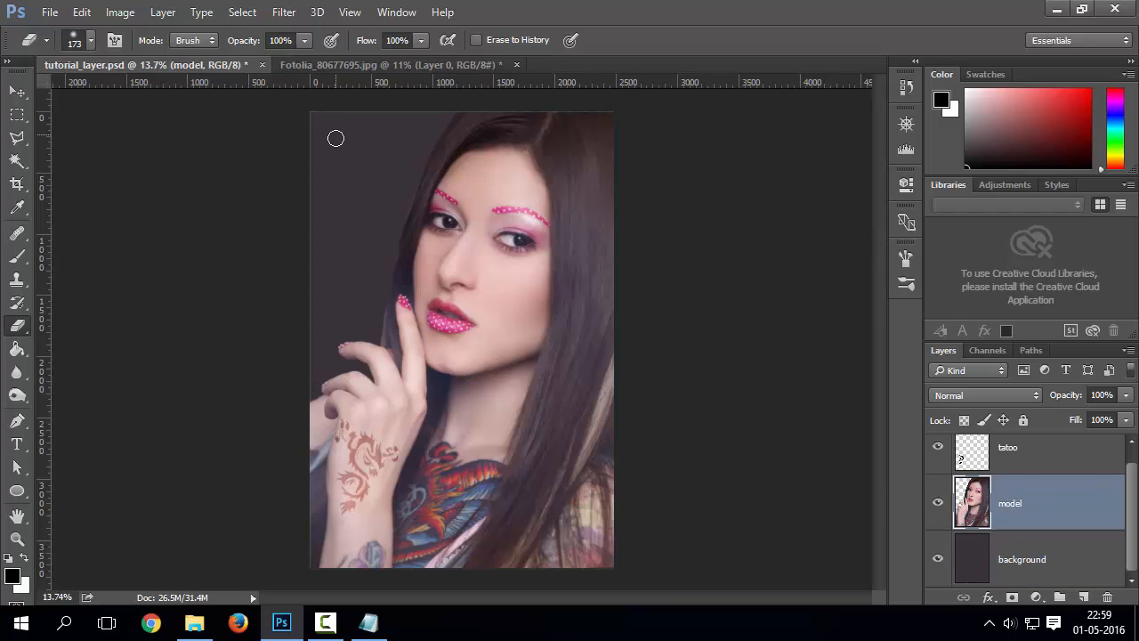
pyautogui.click(938, 504)
pyautogui.click(938, 504)
pyautogui.click(998, 456)
pyautogui.click(938, 463)
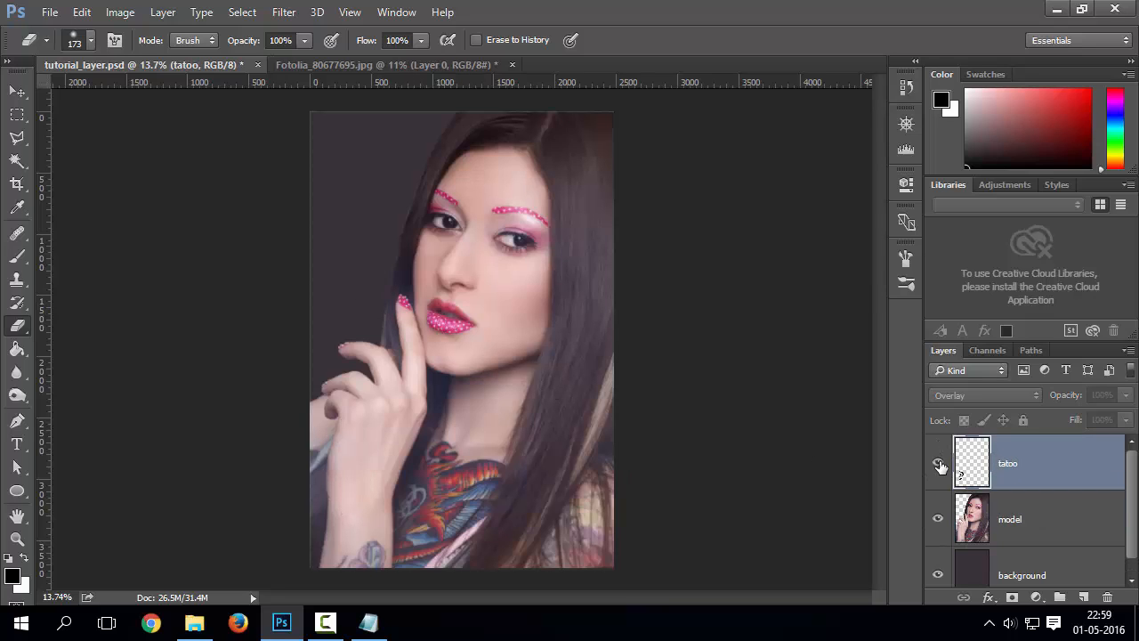
pyautogui.click(938, 464)
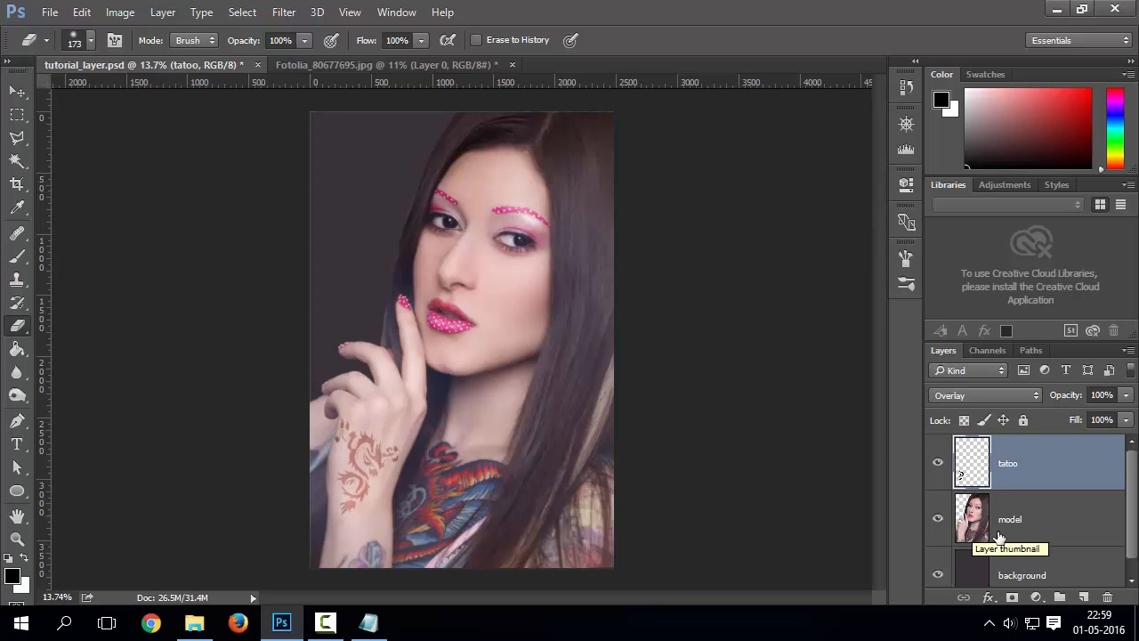
# Move the background layer to the top of the layer stack, above the tatoo layer
pyautogui.click(1017, 519)
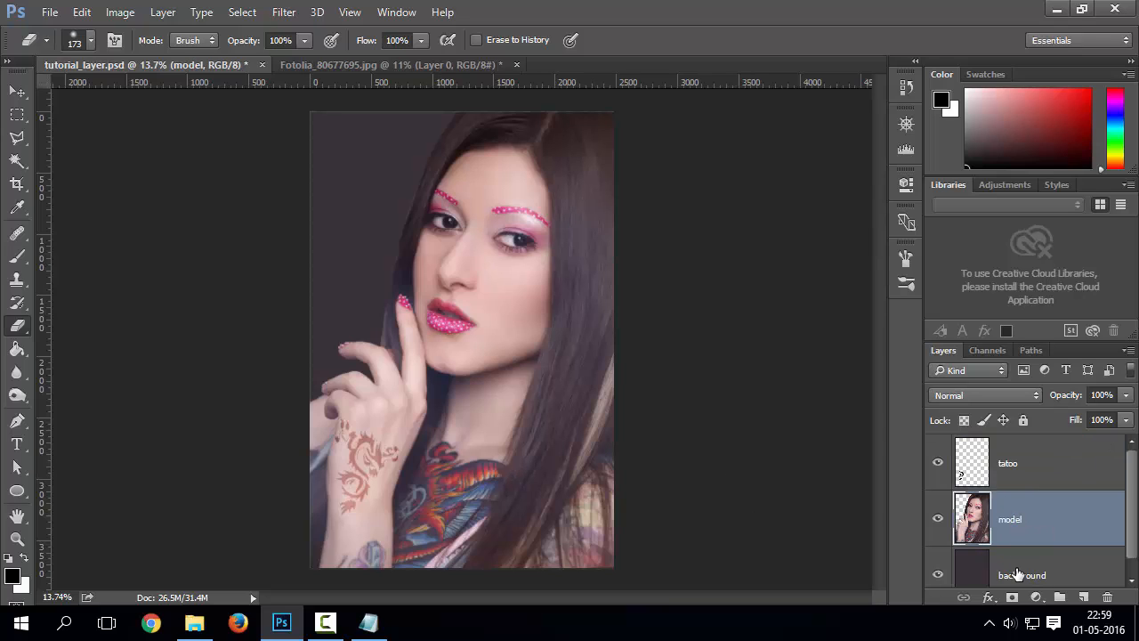
pyautogui.moveTo(1016, 557); pyautogui.dragTo(1047, 454)
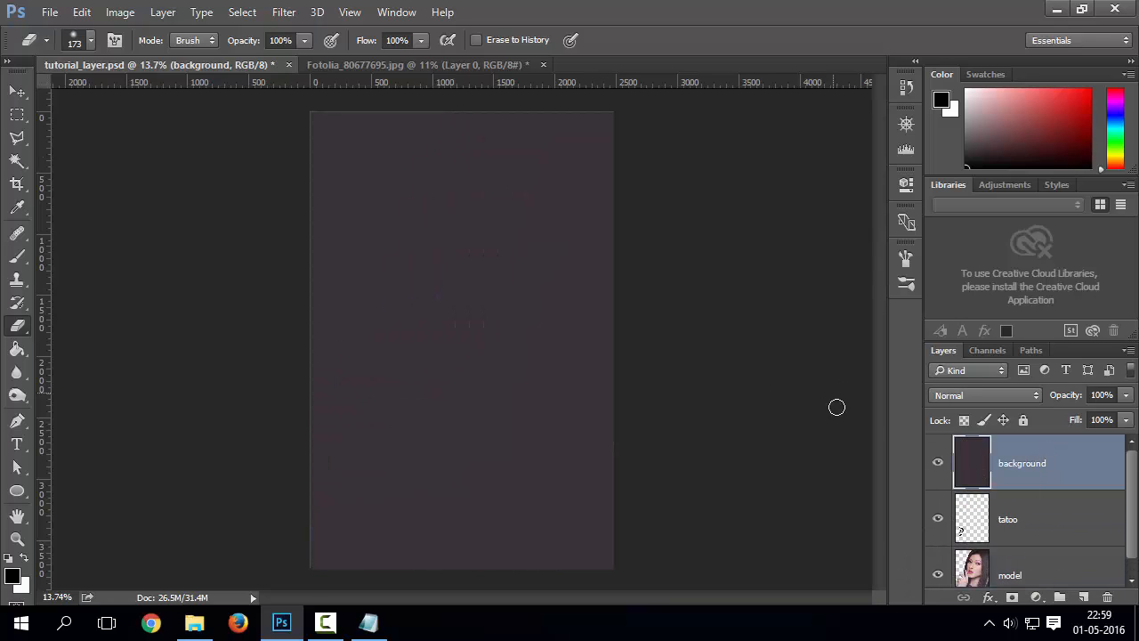
# Move the background layer to the bottom of the layer stack, and select the model and tatoo layers in turn
pyautogui.moveTo(1003, 462); pyautogui.dragTo(989, 575)
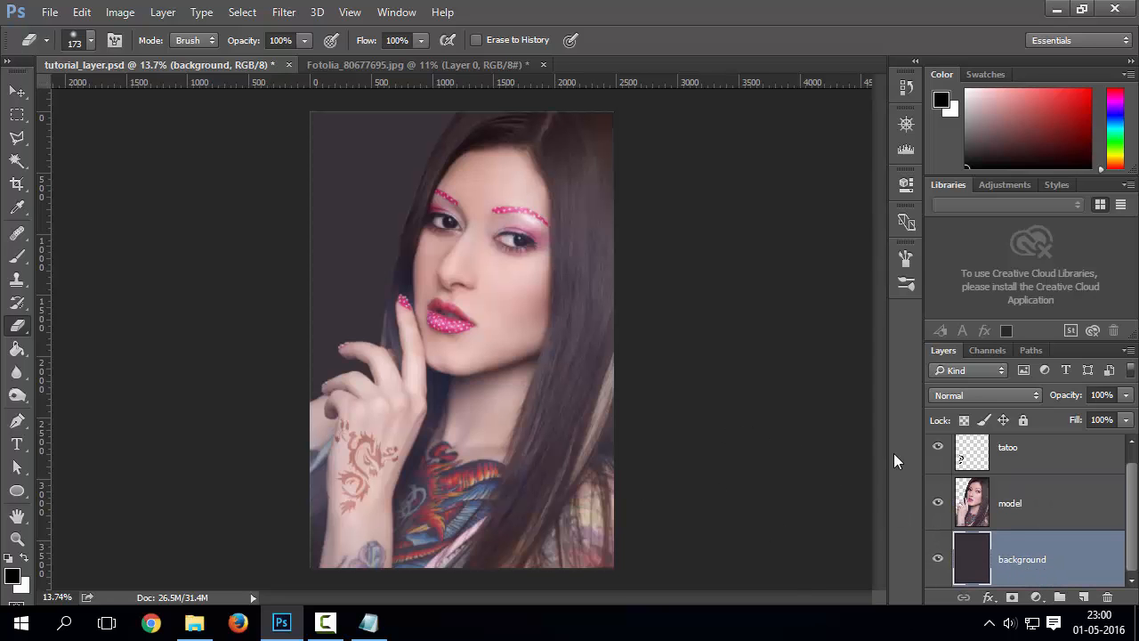
pyautogui.moveTo(996, 495); pyautogui.dragTo(962, 498)
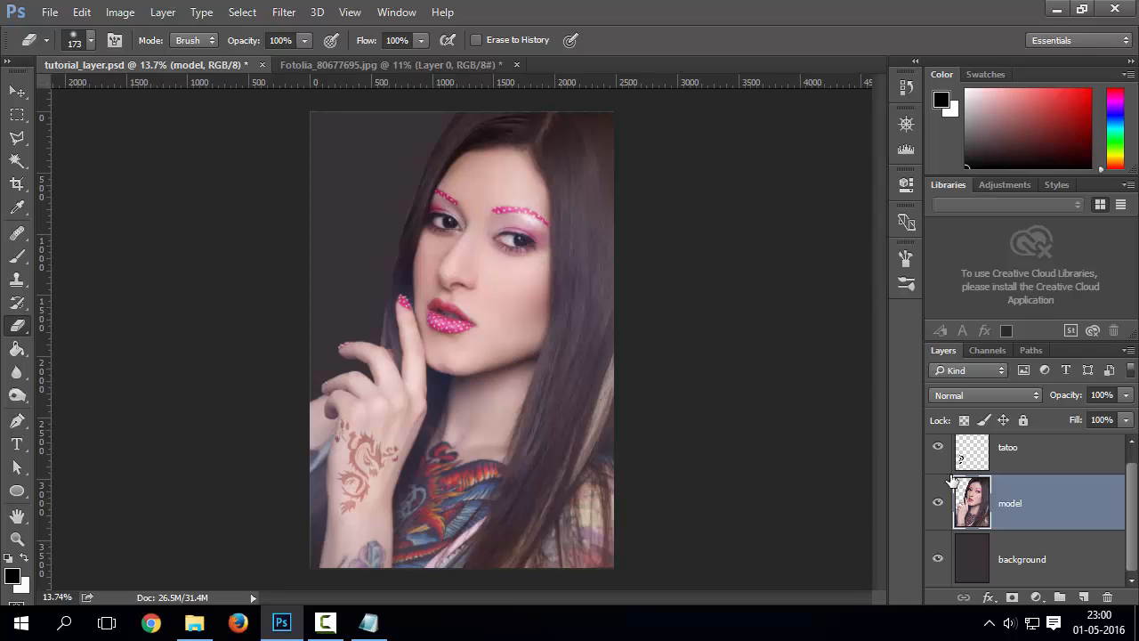
pyautogui.click(972, 463)
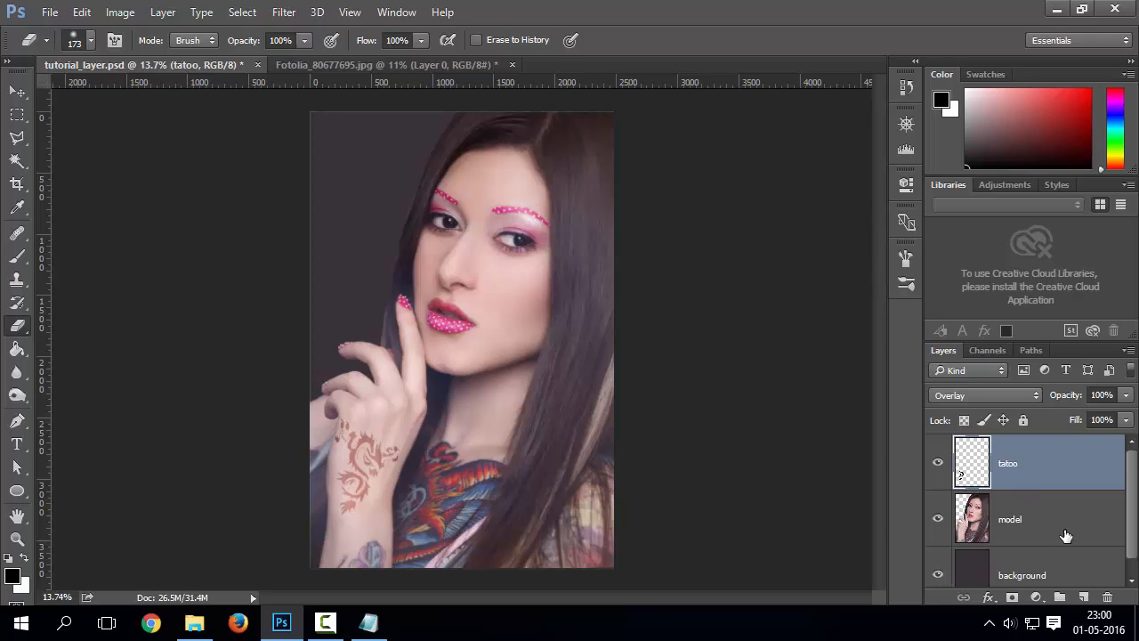
# Add a new empty layer above the tatoo layer, pick the Brush tool and undo the added layer
pyautogui.click(1083, 601)
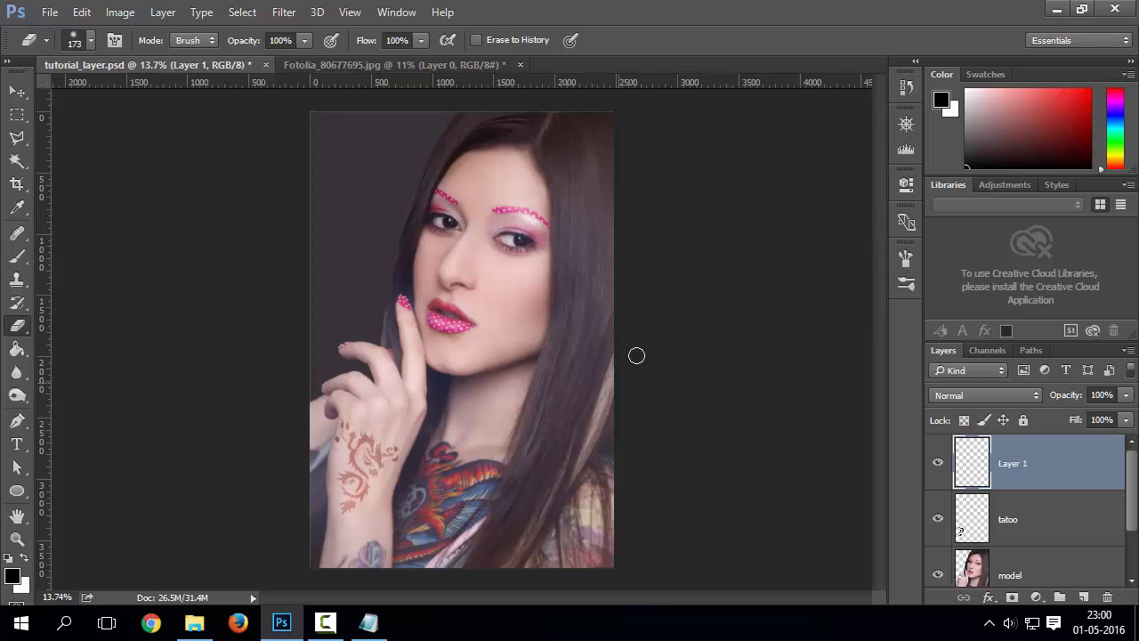
pyautogui.click(17, 258)
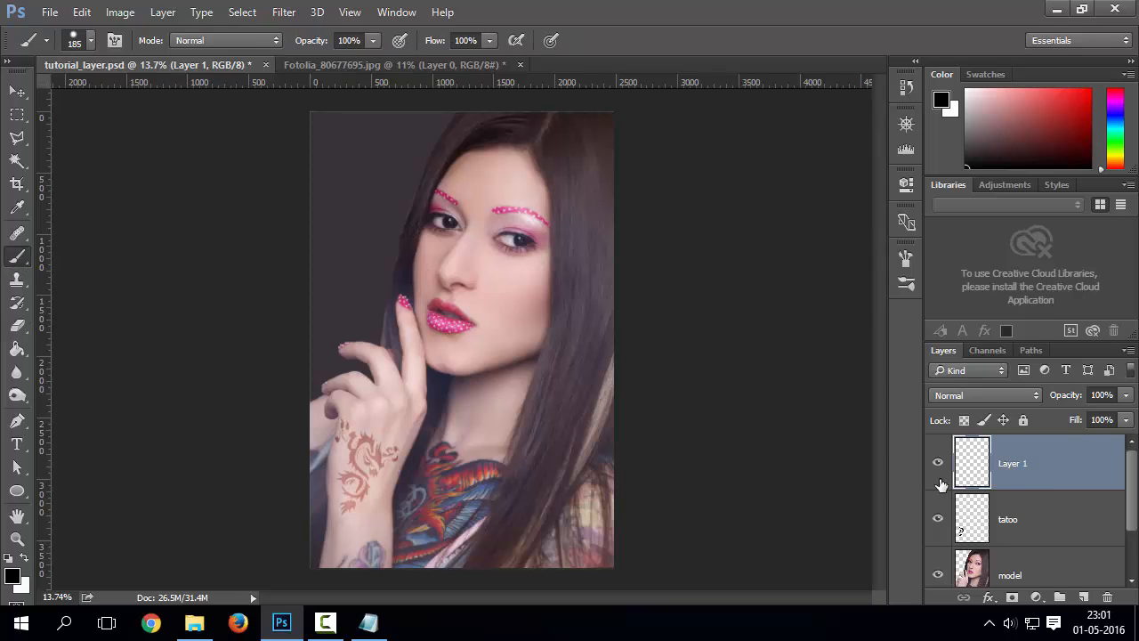
pyautogui.hotkey('ctrl', 'z')
pyautogui.click(120, 12)
pyautogui.moveTo(163, 13)
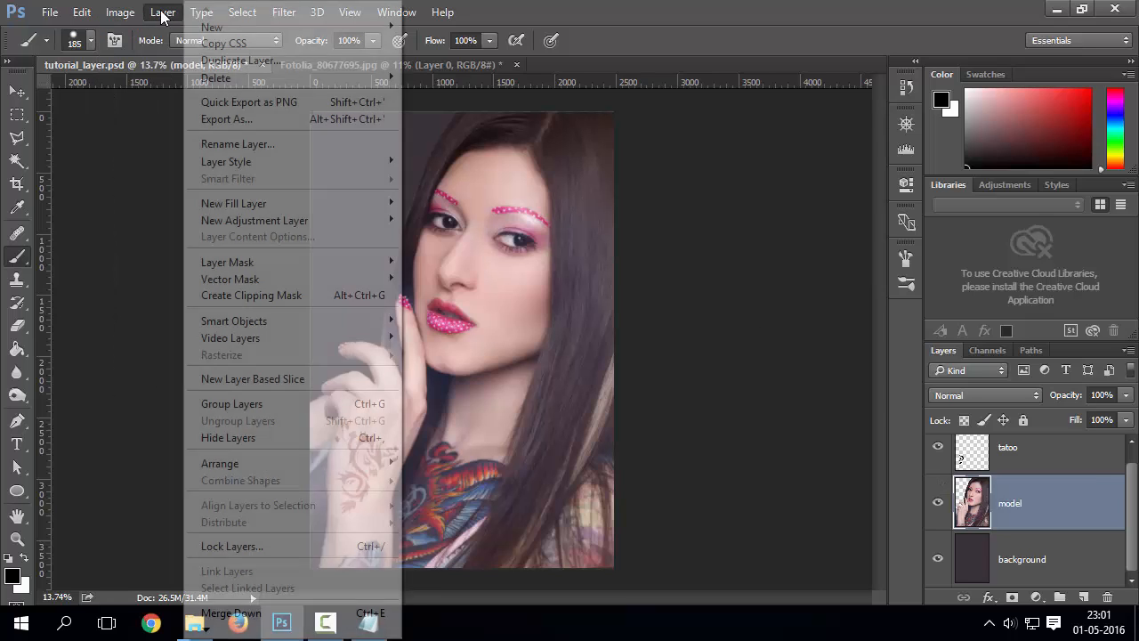
pyautogui.moveTo(269, 32)
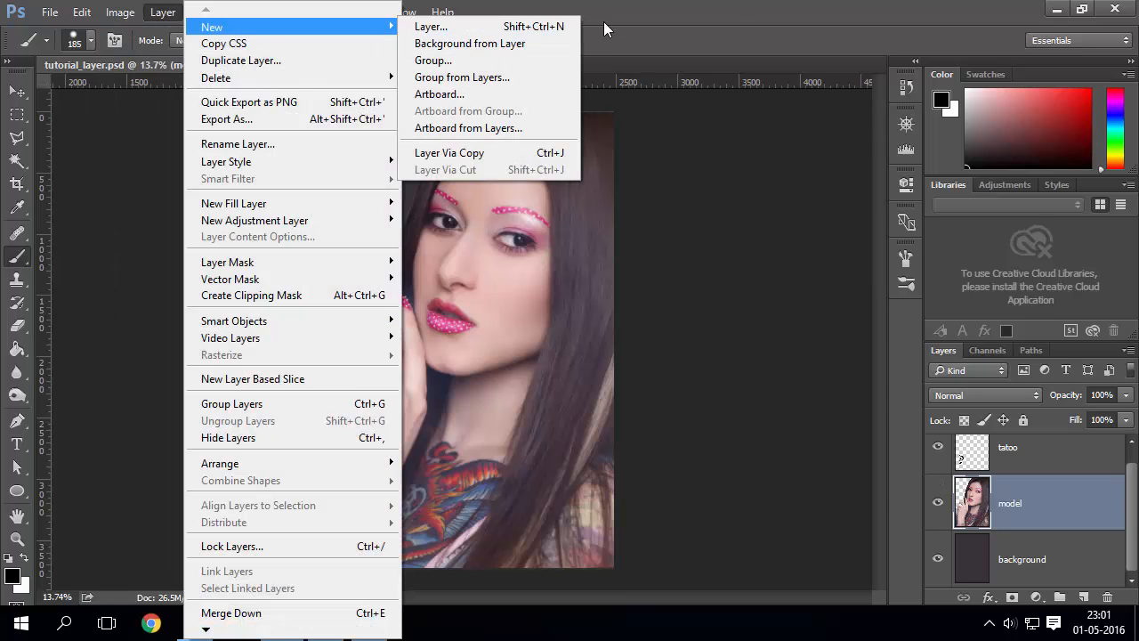
pyautogui.click(726, 29)
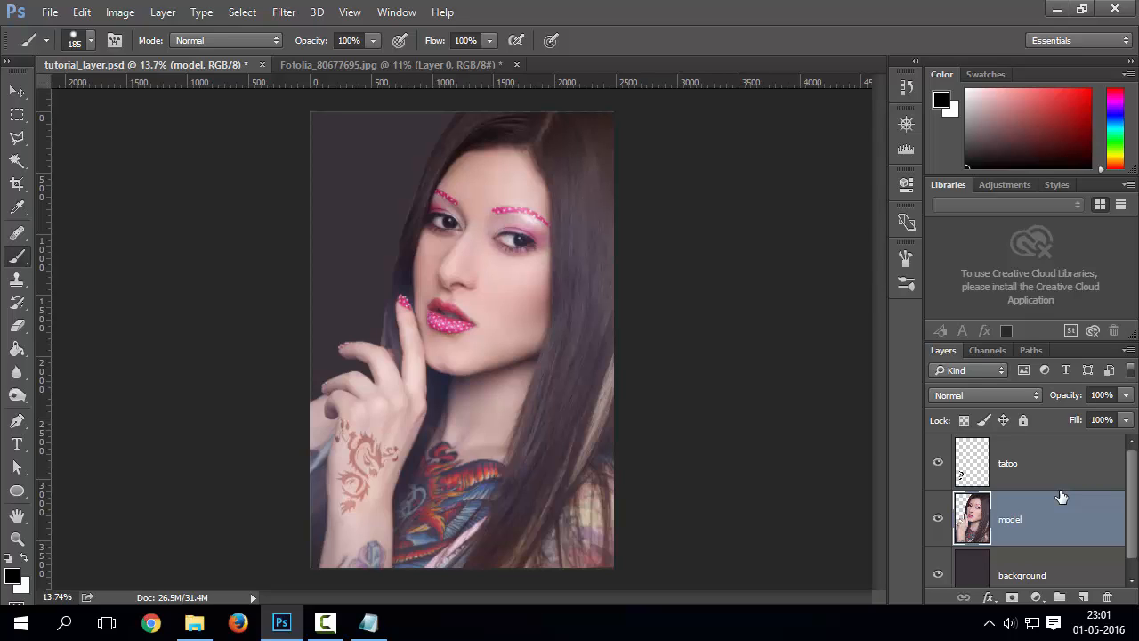
# Duplicate the model layer and shift the copy slightly left and up on the canvas with the Move tool
pyautogui.rightClick(1041, 536)
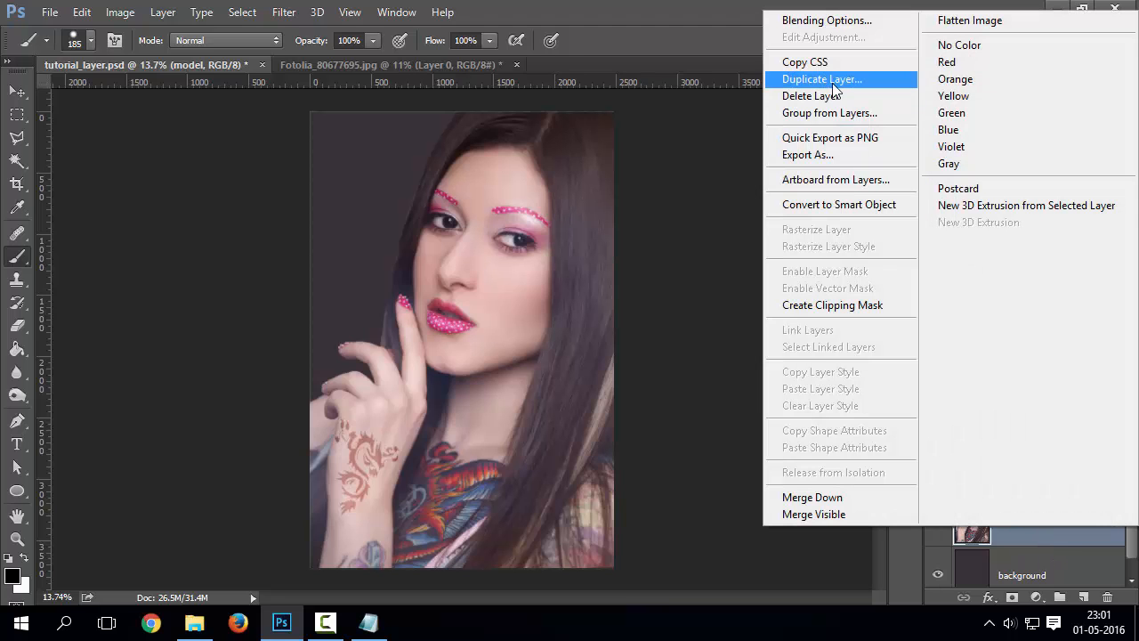
pyautogui.click(1043, 539)
pyautogui.moveTo(1019, 541); pyautogui.dragTo(1036, 480)
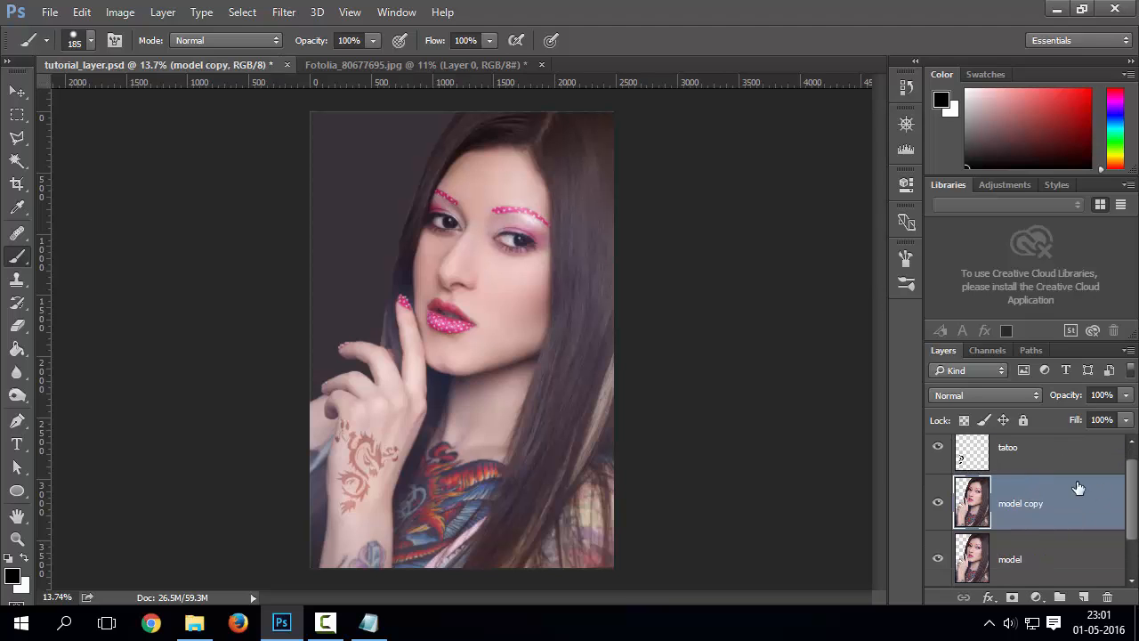
pyautogui.click(17, 91)
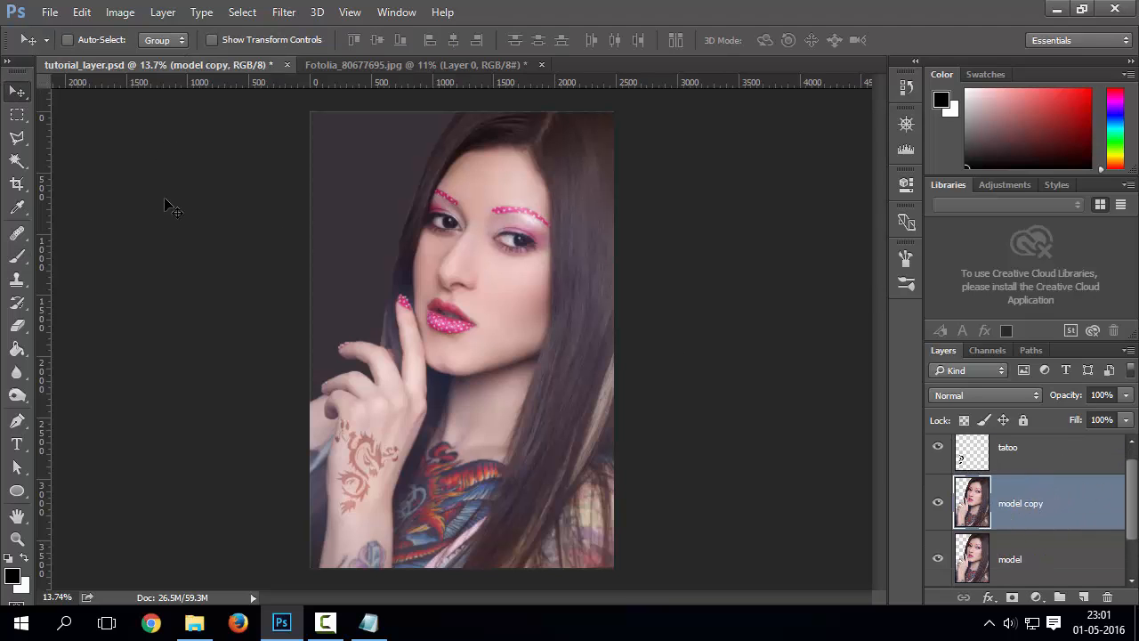
pyautogui.moveTo(519, 428); pyautogui.dragTo(466, 408)
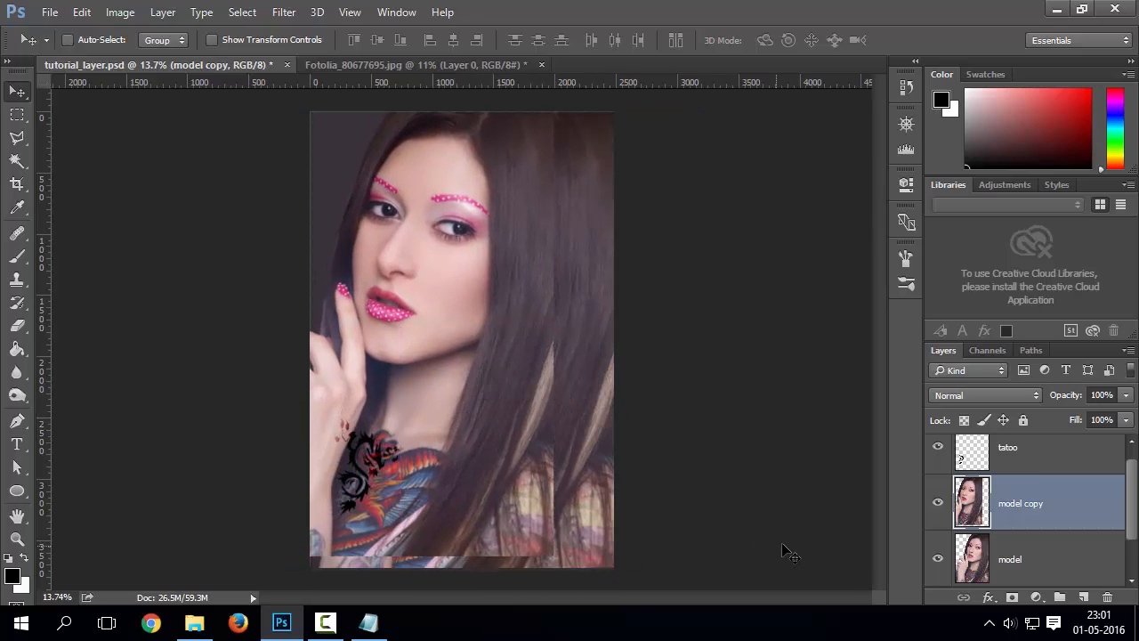
# Place the model copy layer between the model and background layers, and delete it
pyautogui.moveTo(1007, 504); pyautogui.dragTo(986, 520)
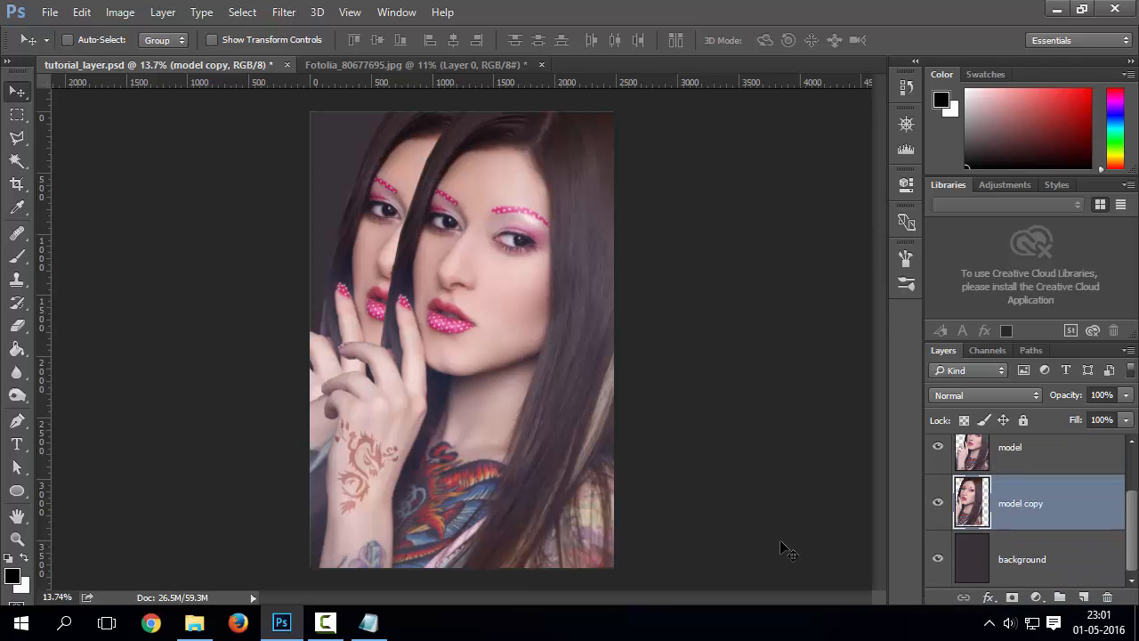
pyautogui.click(1107, 597)
pyautogui.click(499, 252)
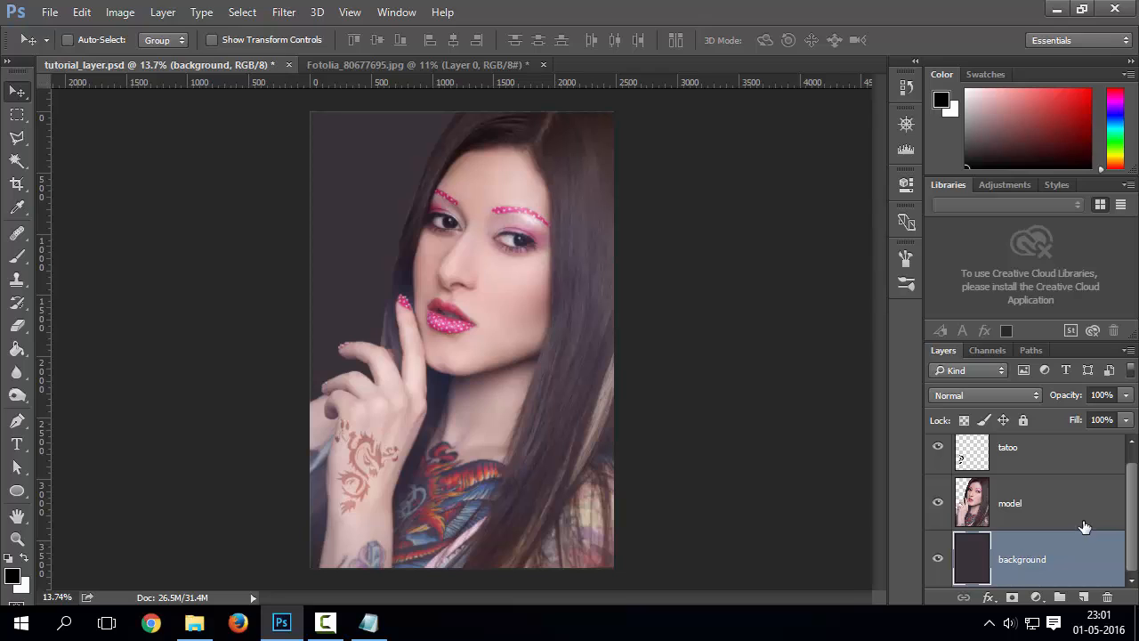
# Duplicate the model layer once more and undo the duplication
pyautogui.click(1035, 516)
pyautogui.hotkey('ctrl', 'j')
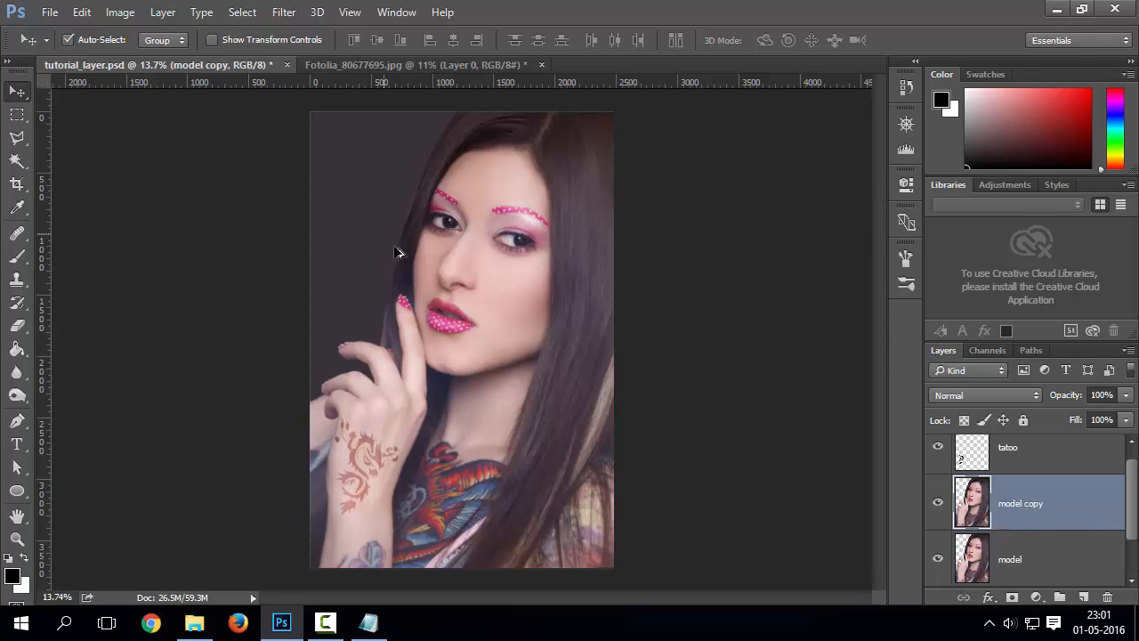
pyautogui.hotkey('ctrl', 'z')
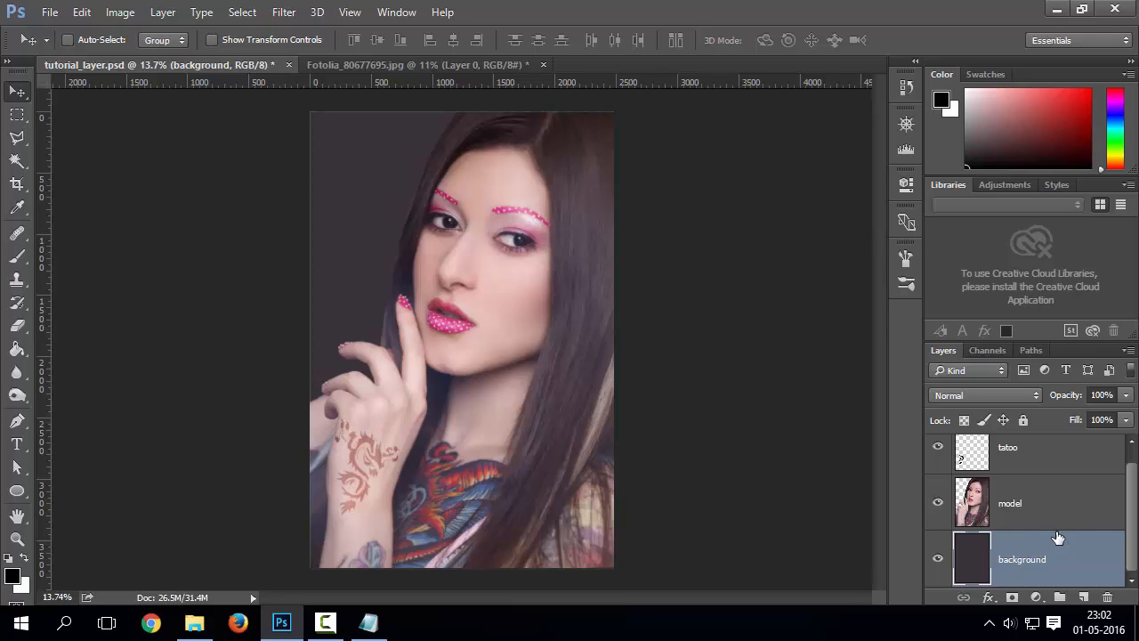
# Try out lower opacity on the model layer and the background layer, returning each to 100%
pyautogui.click(995, 501)
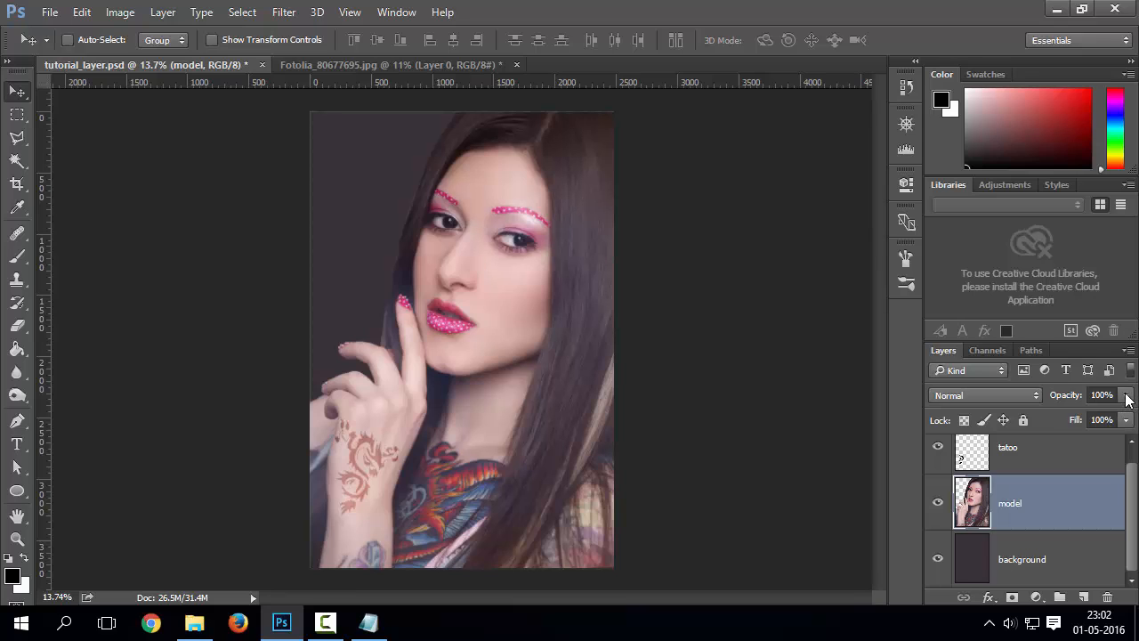
pyautogui.click(1126, 395)
pyautogui.moveTo(1126, 416)
pyautogui.mouseDown()
pyautogui.moveTo(1035, 422)
pyautogui.moveTo(1127, 416)
pyautogui.mouseUp()
pyautogui.click(1046, 547)
pyautogui.click(1126, 394)
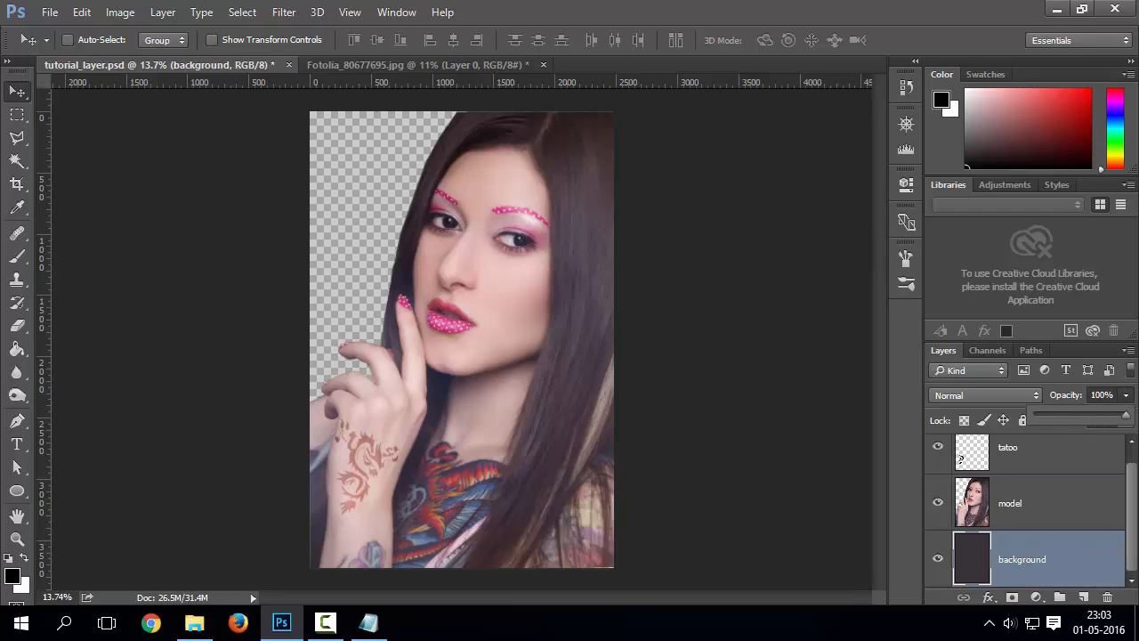
# Vary the tatoo layer's opacity and return it to 100%
pyautogui.click(1012, 447)
pyautogui.click(1125, 396)
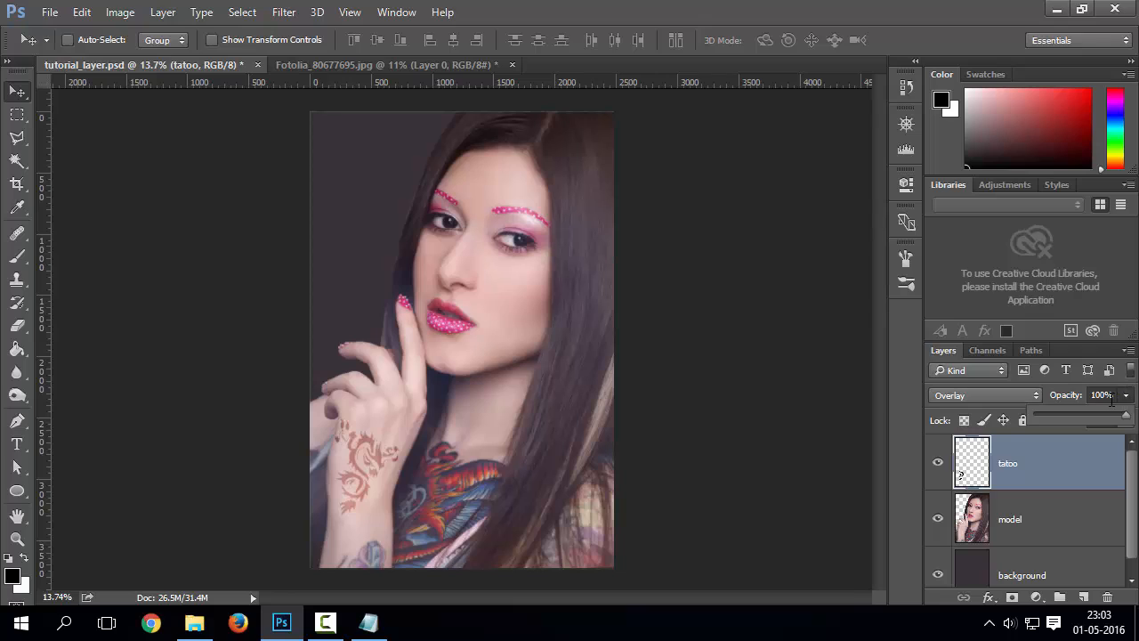
pyautogui.click(1101, 395)
pyautogui.click(1126, 396)
pyautogui.moveTo(1100, 418); pyautogui.dragTo(1125, 415)
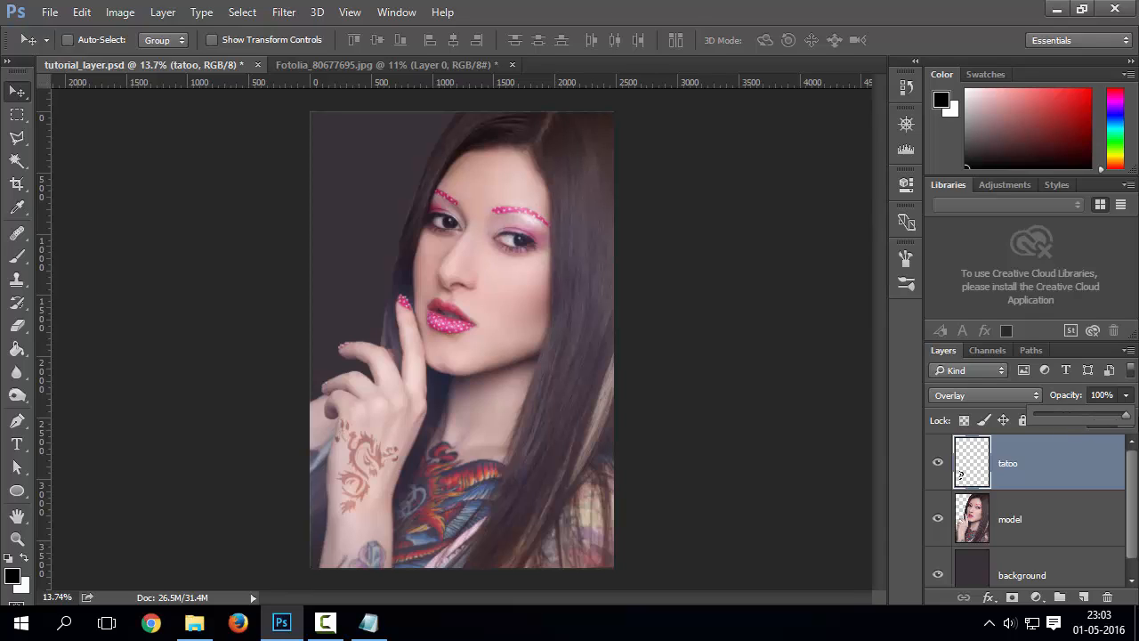
pyautogui.click(1078, 463)
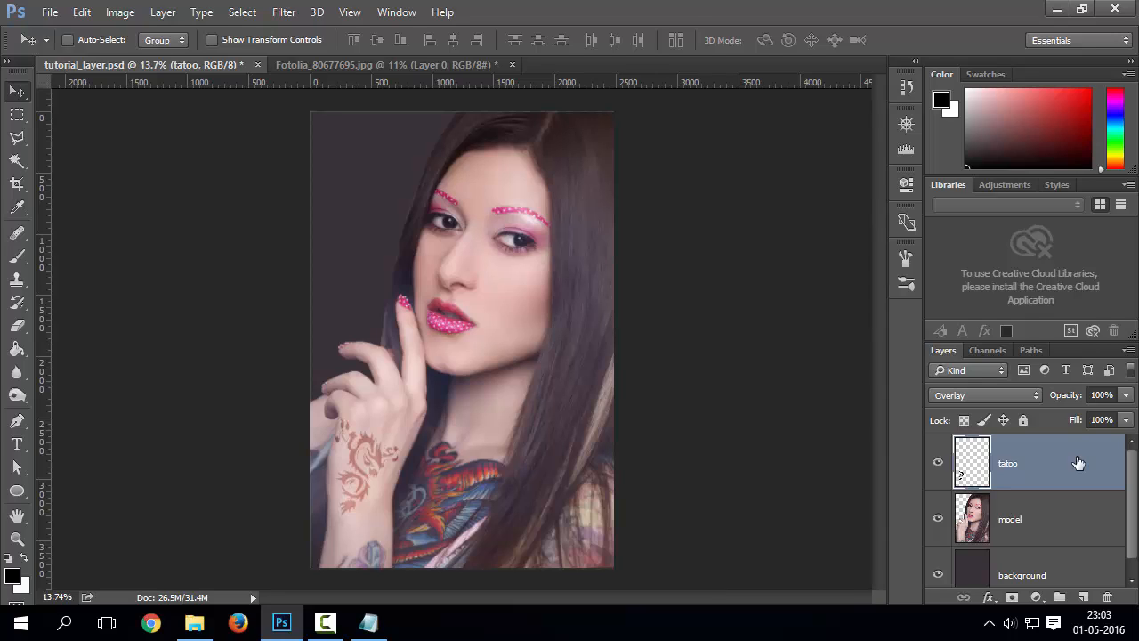
# Hide and show the tatoo, model and background layers in turn to examine what each contributes to the image
pyautogui.click(938, 464)
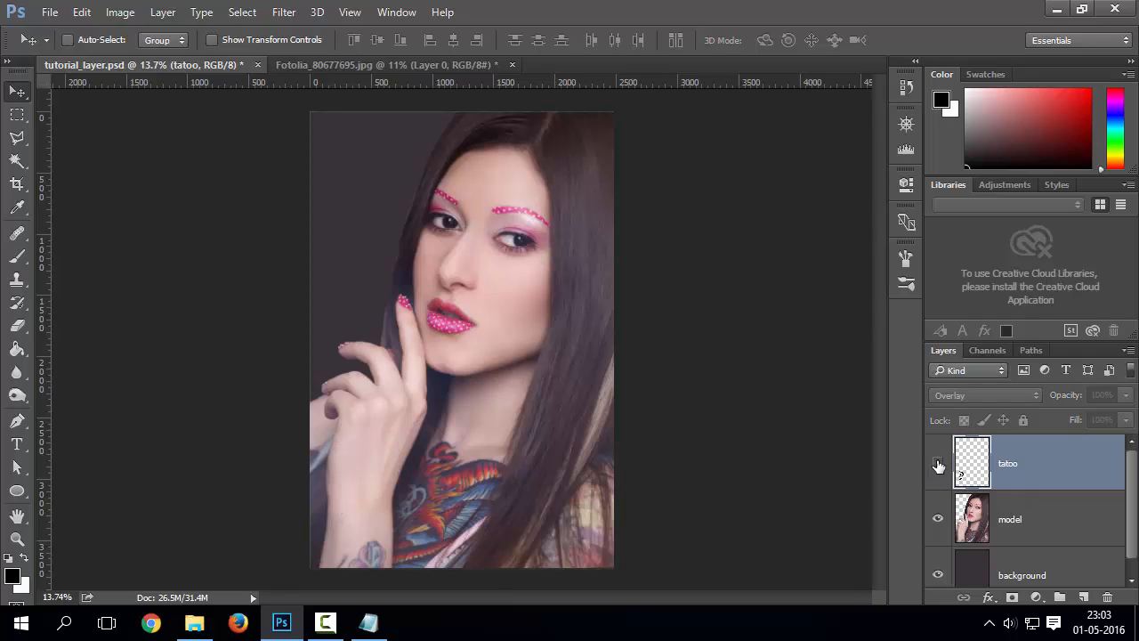
pyautogui.click(937, 464)
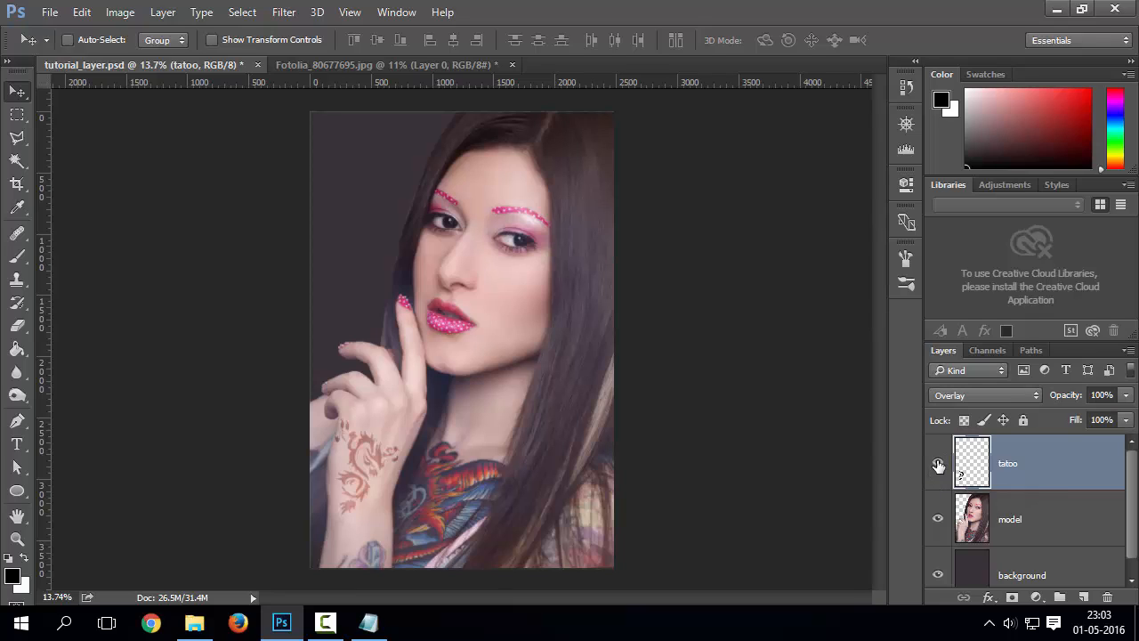
pyautogui.click(939, 522)
pyautogui.click(939, 520)
pyautogui.click(938, 575)
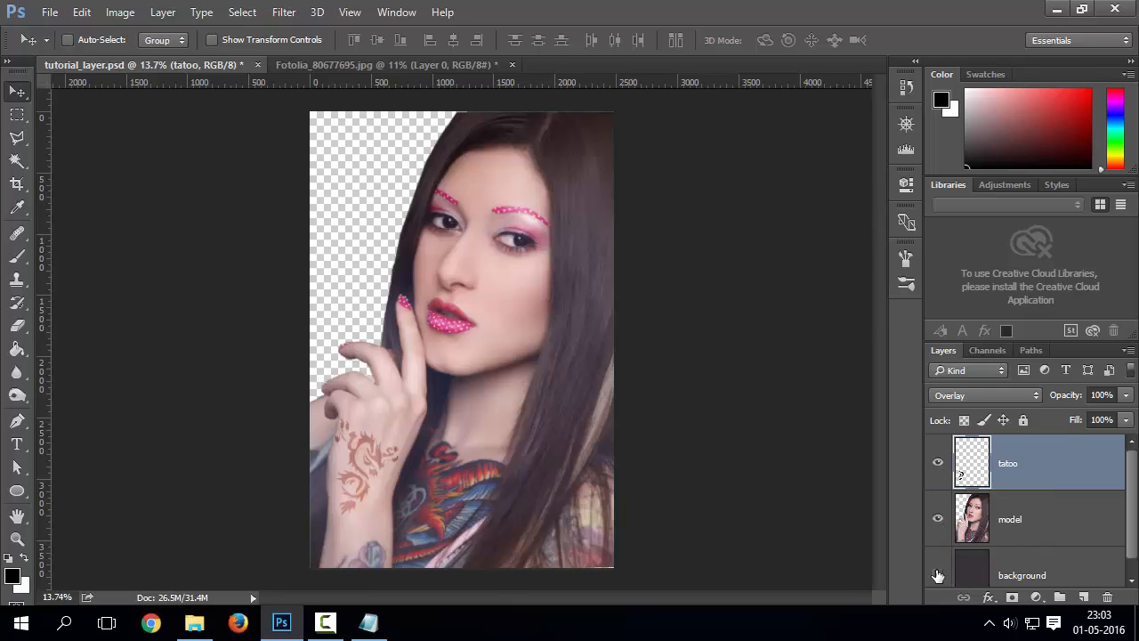
pyautogui.click(938, 576)
pyautogui.click(937, 576)
pyautogui.click(938, 575)
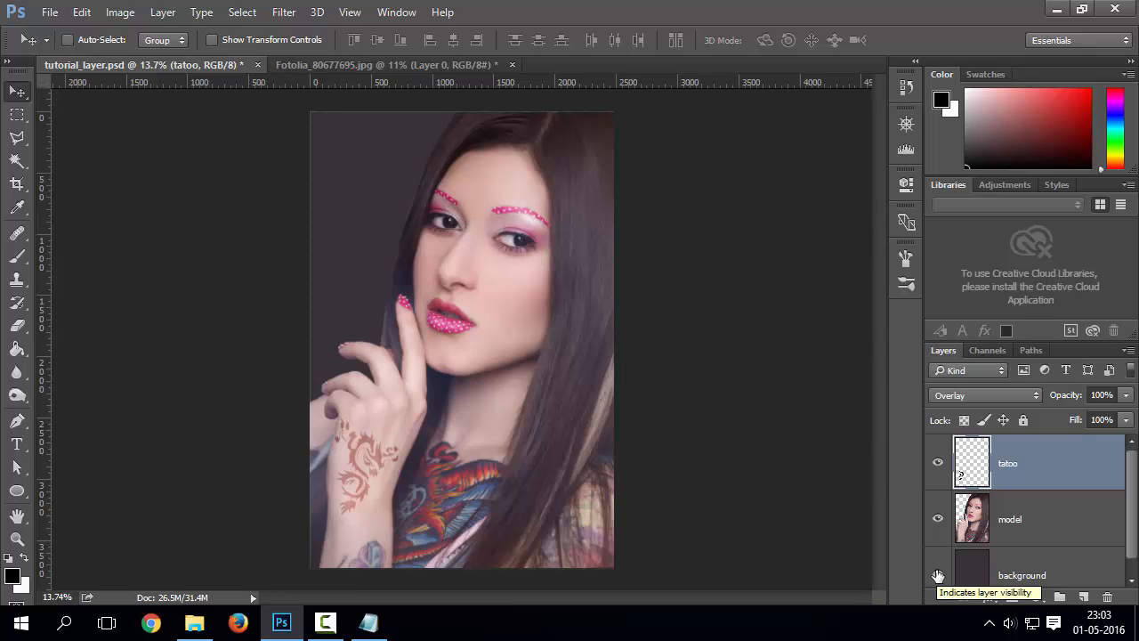
pyautogui.click(938, 518)
pyautogui.click(938, 519)
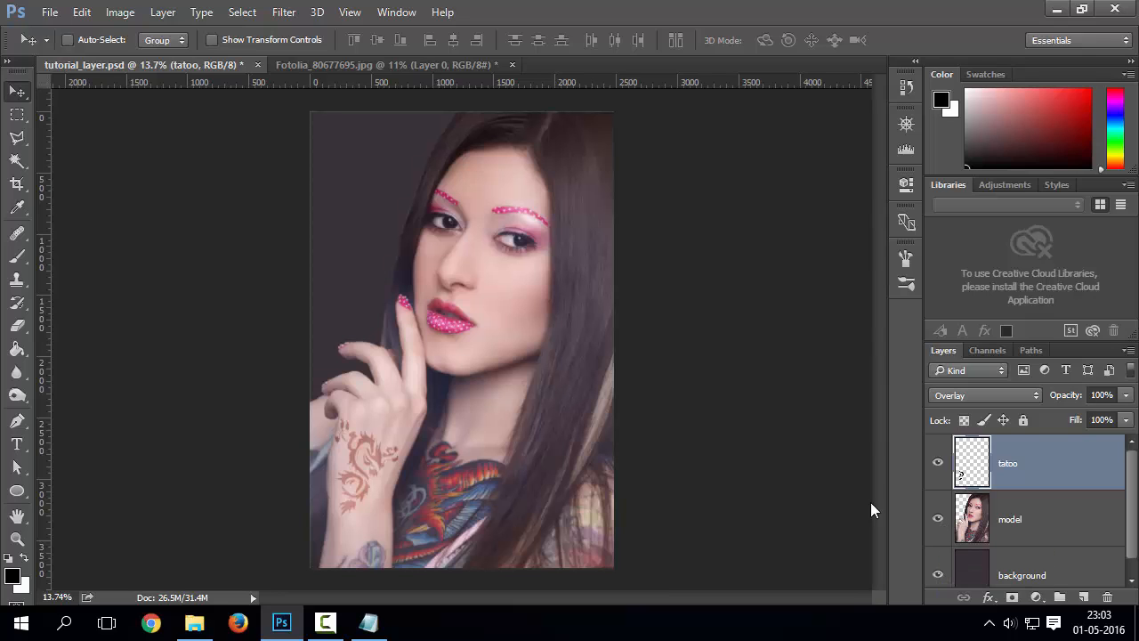
# Select the tatoo and model layers together, duplicate both and undo the duplication
pyautogui.keyDown('alt'); pyautogui.scroll(1, 470, 402); pyautogui.keyUp('alt')
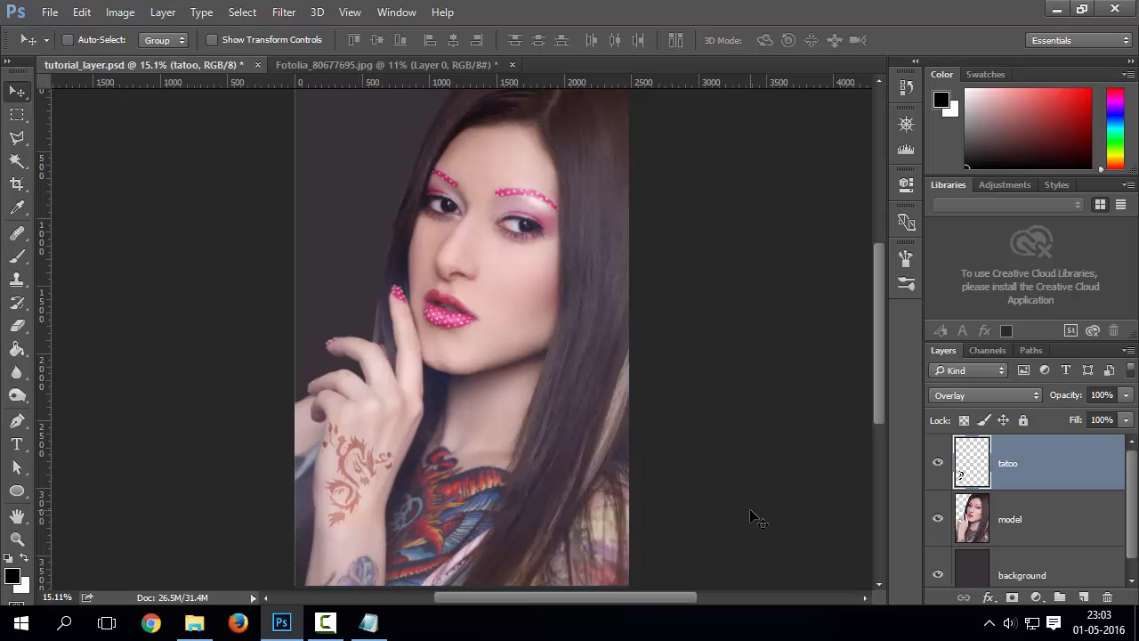
pyautogui.keyDown('shift'); pyautogui.click(1035, 525); pyautogui.keyUp('shift')
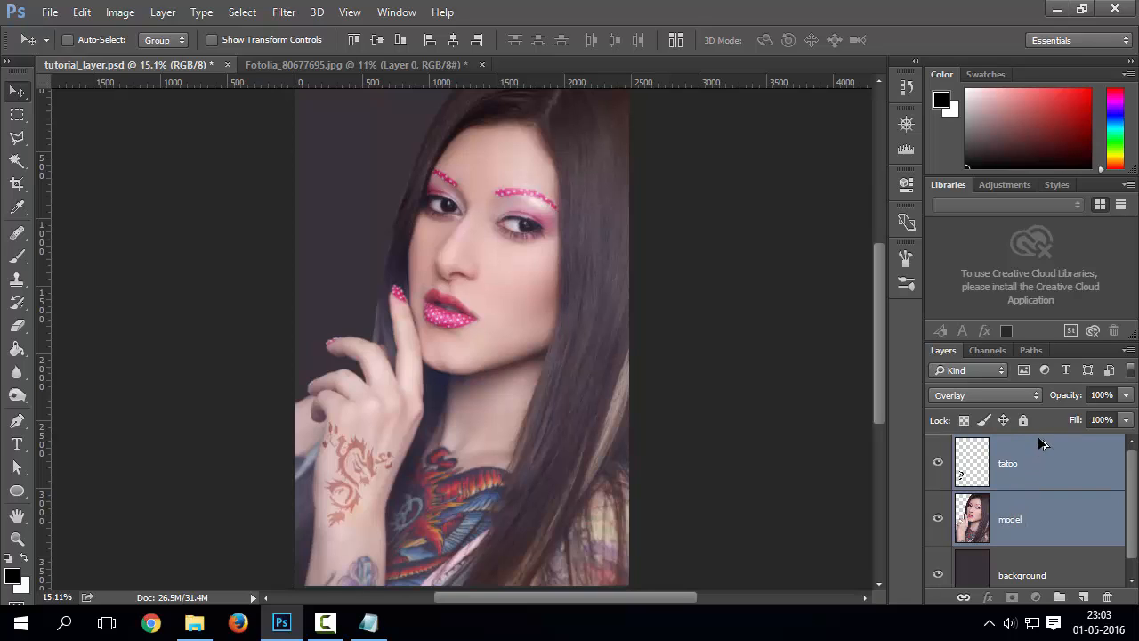
pyautogui.hotkey('ctrl', 'j')
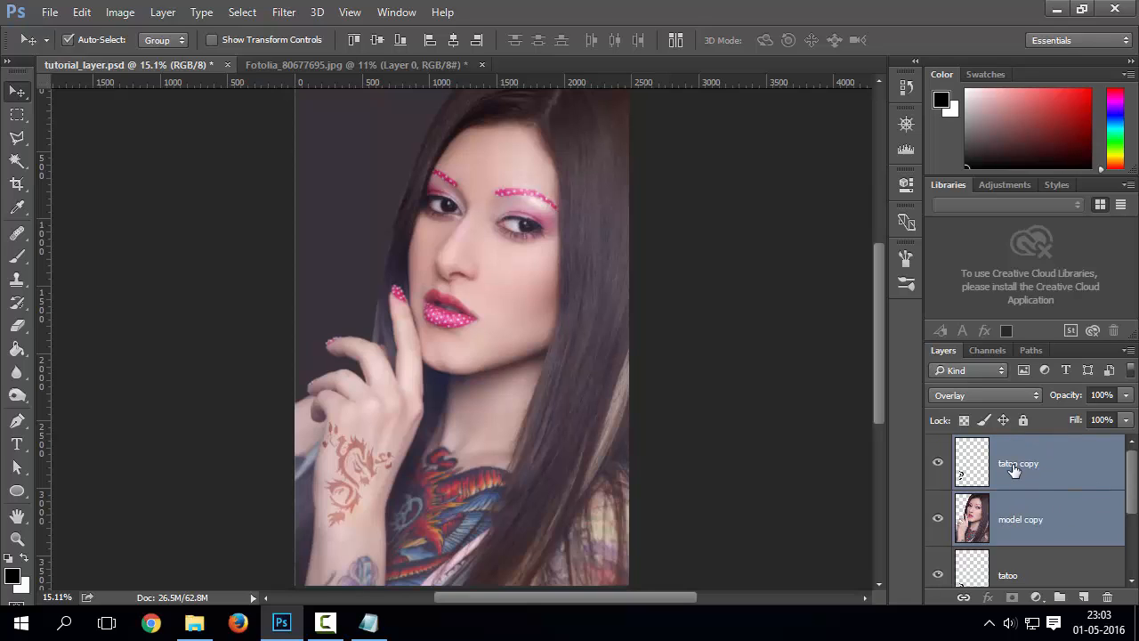
pyautogui.hotkey('ctrl', 'z')
pyautogui.hotkey('ctrl', 'z')
pyautogui.hotkey('ctrl', 'z')
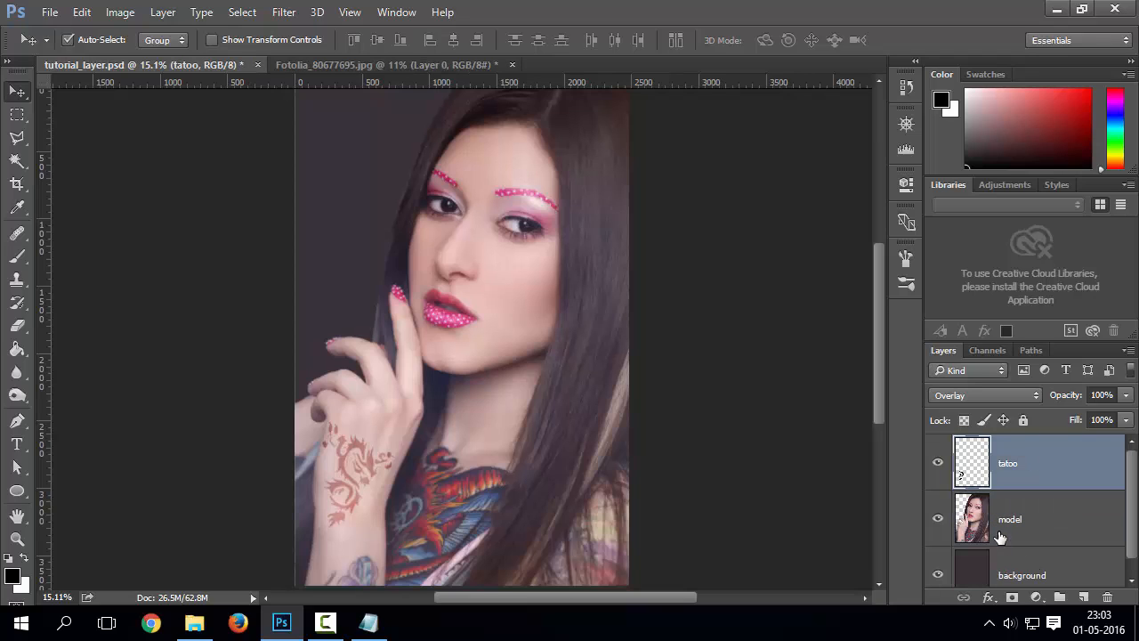
# Duplicate the tatoo layer alone and afterwards the tatoo and model pair, undoing each duplication
pyautogui.hotkey('ctrl', 'j')
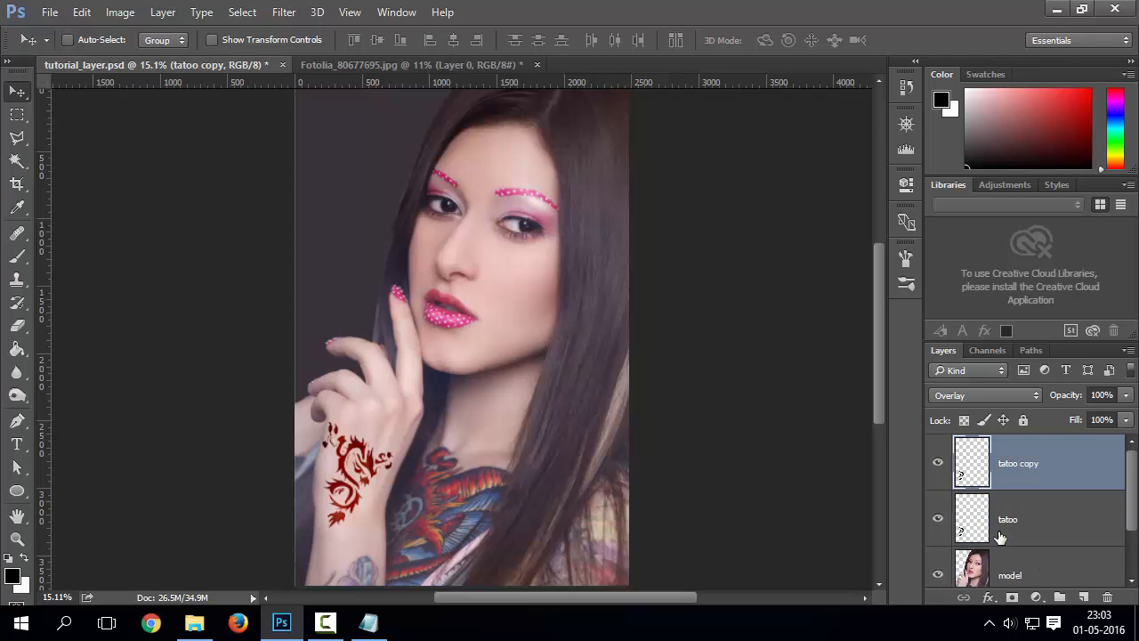
pyautogui.hotkey('ctrl', 'z')
pyautogui.keyDown('shift'); pyautogui.click(1019, 520); pyautogui.keyUp('shift')
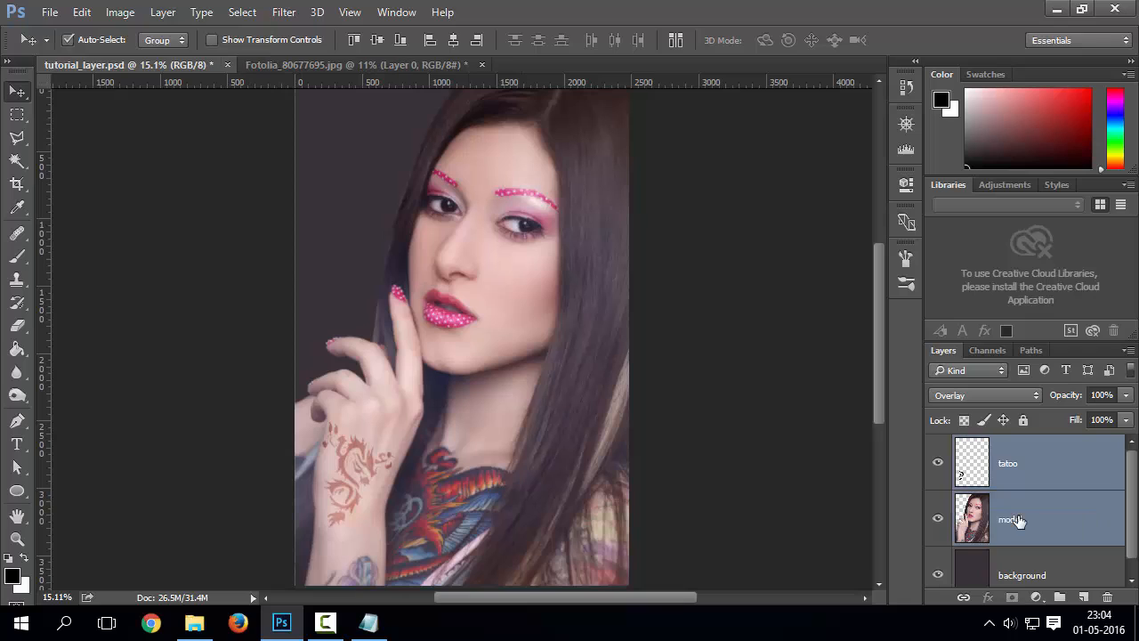
pyautogui.hotkey('ctrl', 'j')
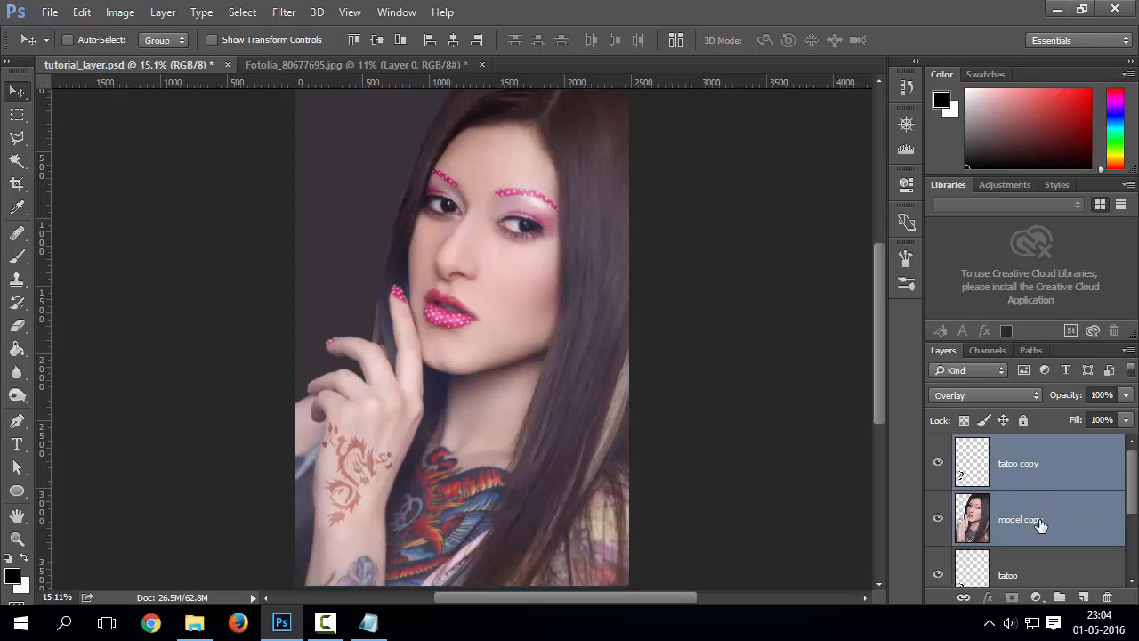
pyautogui.hotkey('ctrl', 'z')
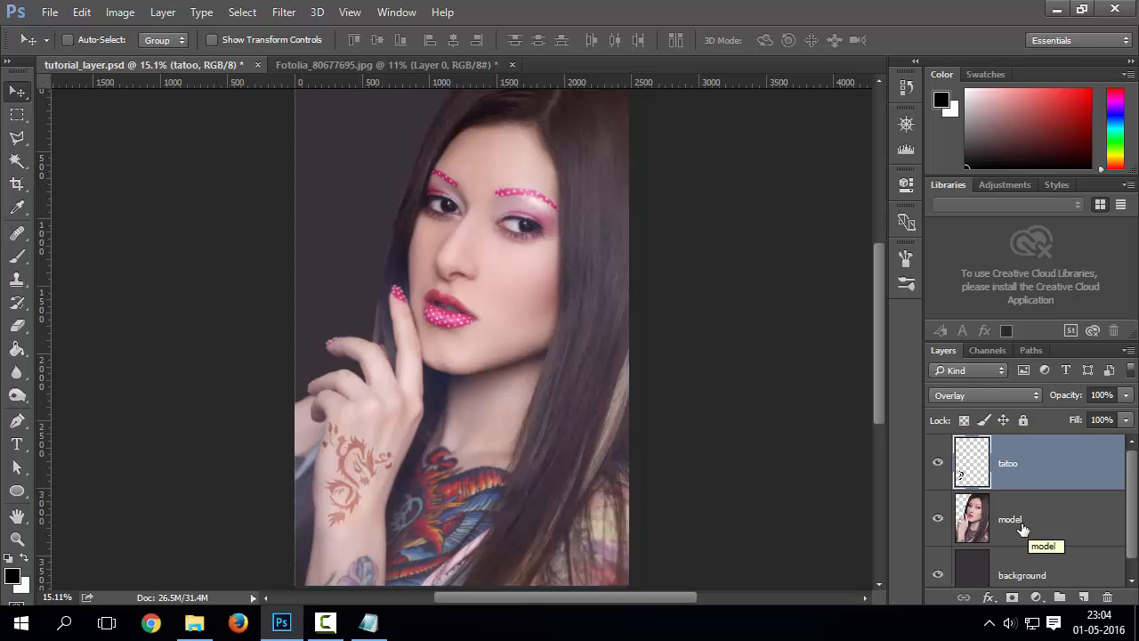
# Select the tatoo and model layers together and duplicate both above the originals
pyautogui.keyDown('shift'); pyautogui.click(1023, 525); pyautogui.keyUp('shift')
pyautogui.moveTo(1017, 473); pyautogui.dragTo(1083, 596)
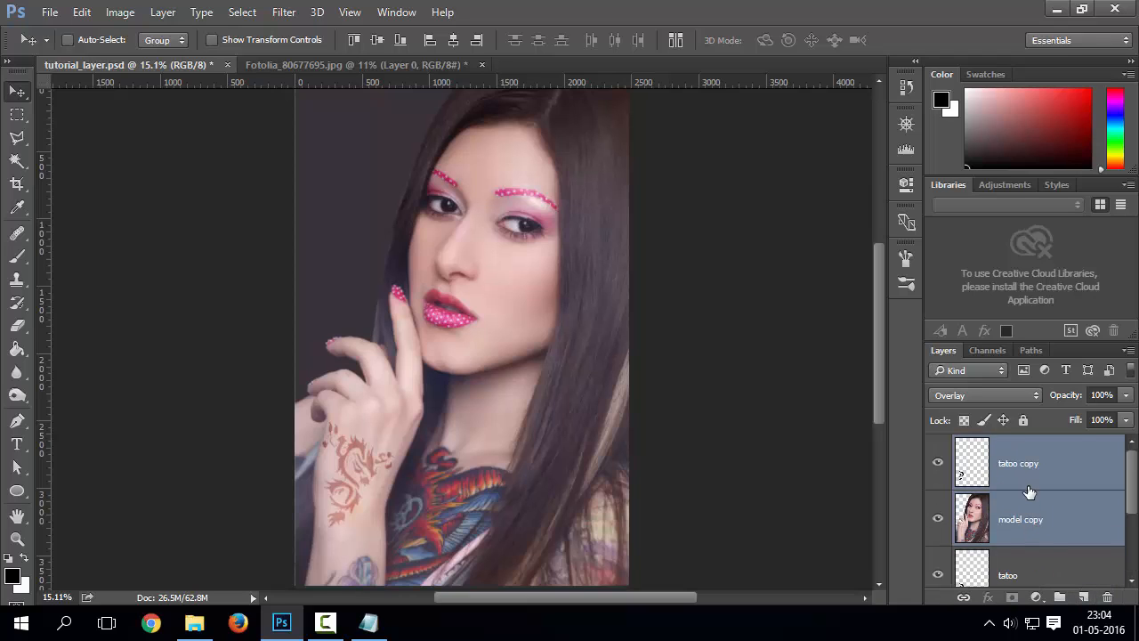
# Undo the last duplication, delete the tatoo layer alone and undo that deletion
pyautogui.hotkey('ctrl', 'z')
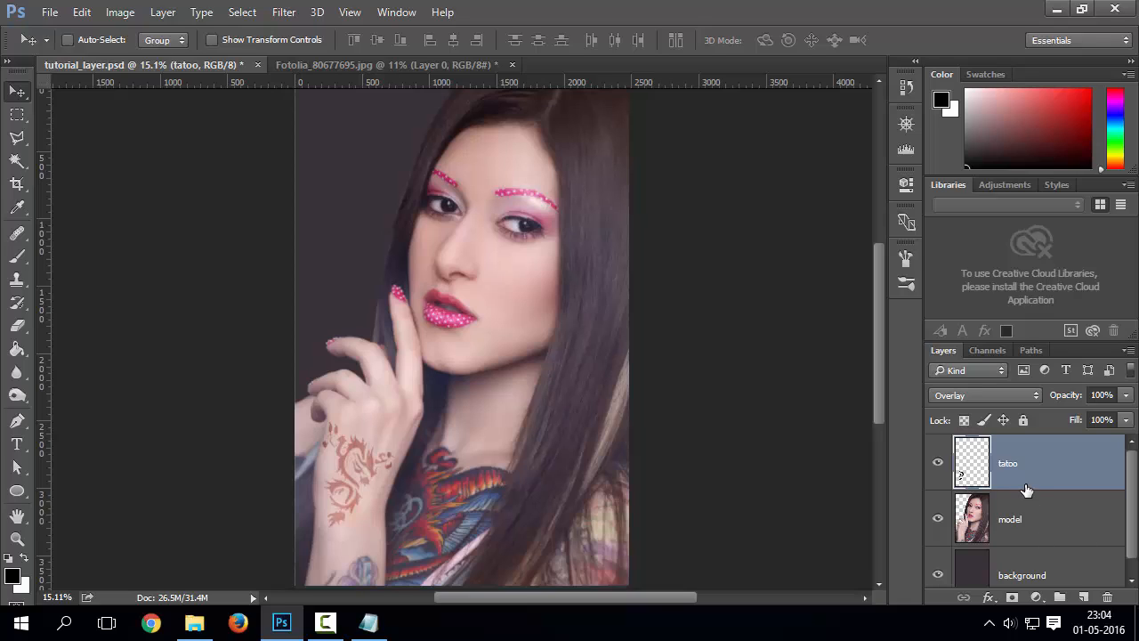
pyautogui.moveTo(1023, 471); pyautogui.dragTo(1108, 596)
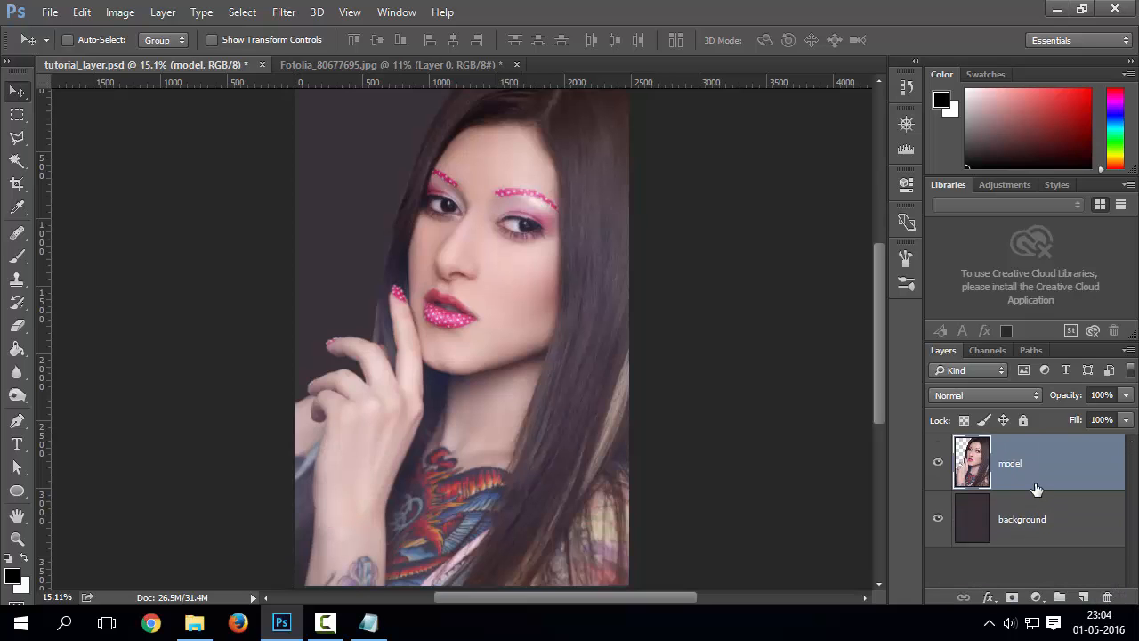
pyautogui.hotkey('ctrl', 'z')
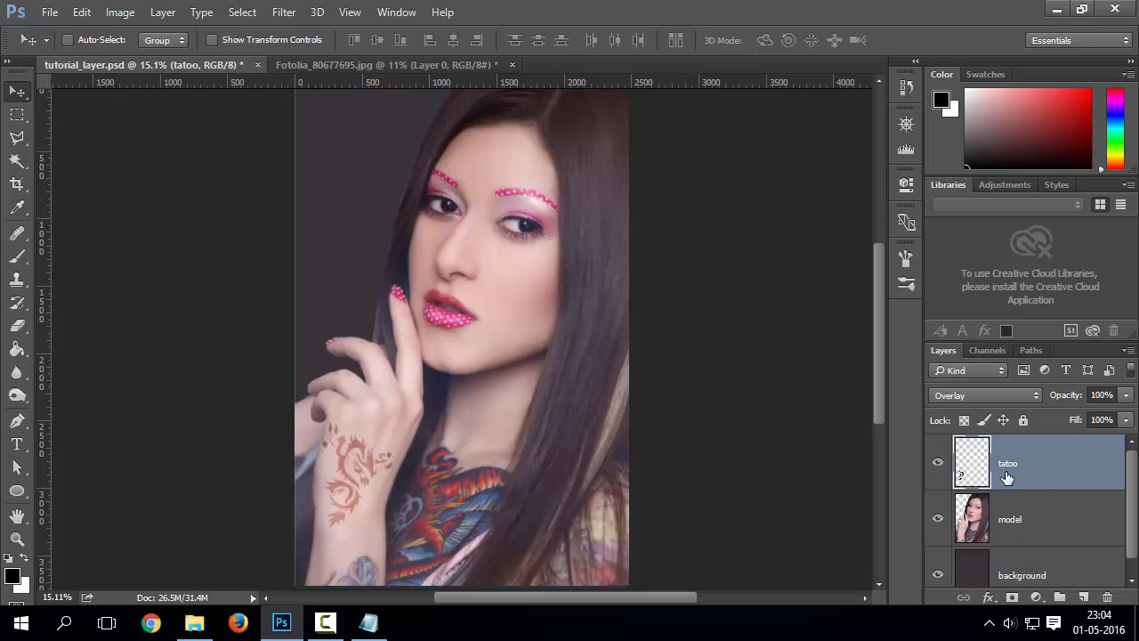
pyautogui.rightClick(1007, 478)
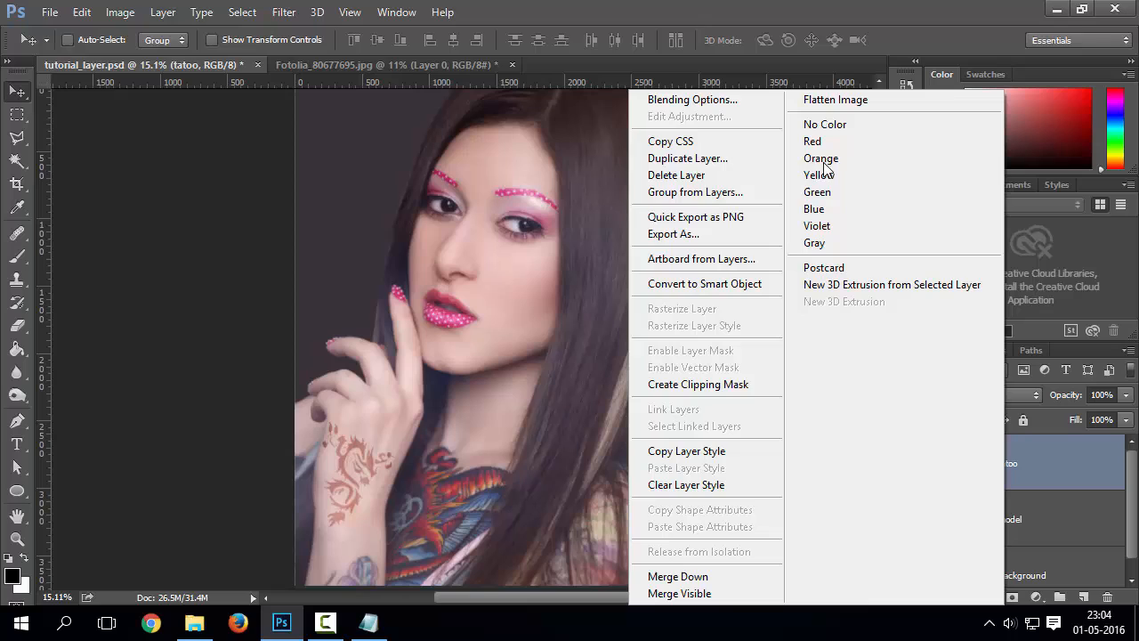
pyautogui.click(1035, 471)
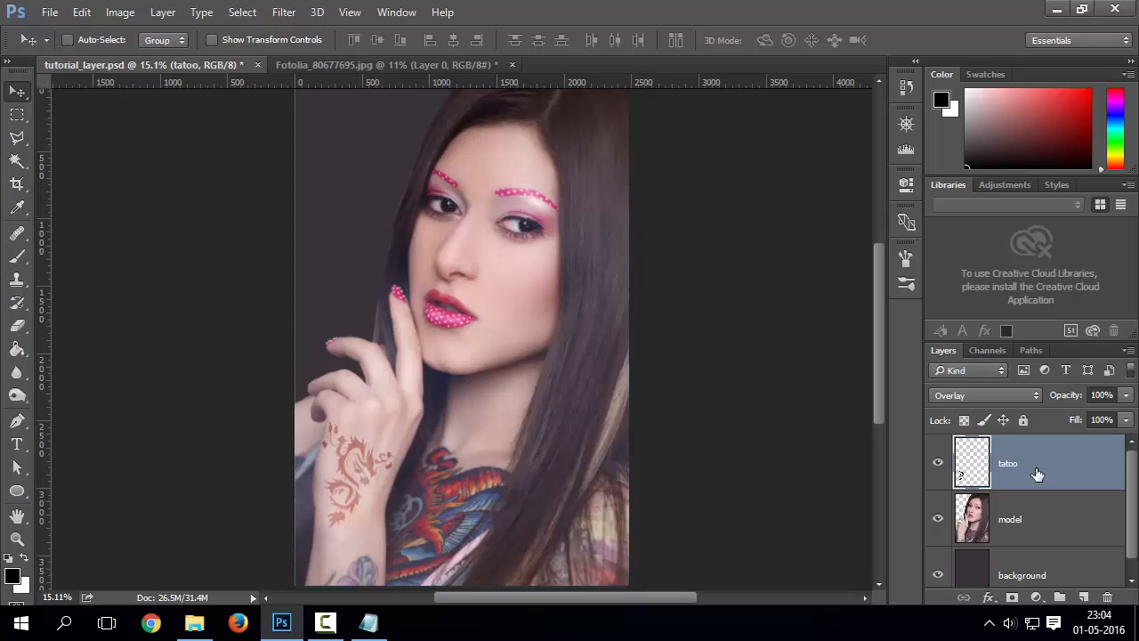
# Create a layer group and move the tatoo and model layers into it, with tatoo above model
pyautogui.click(1056, 597)
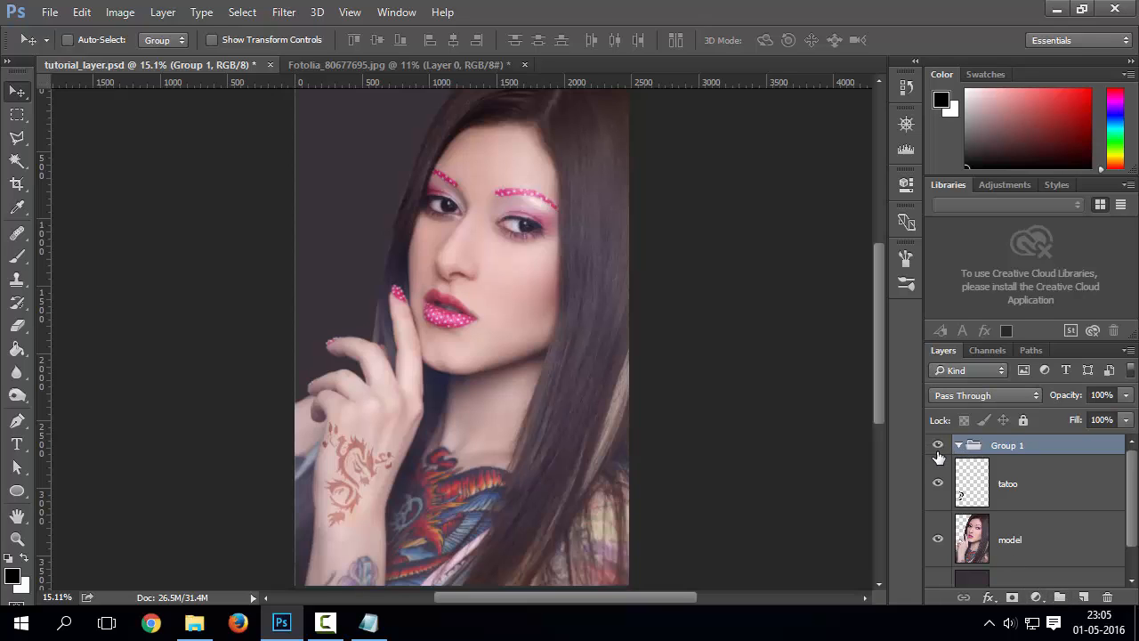
pyautogui.click(1017, 495)
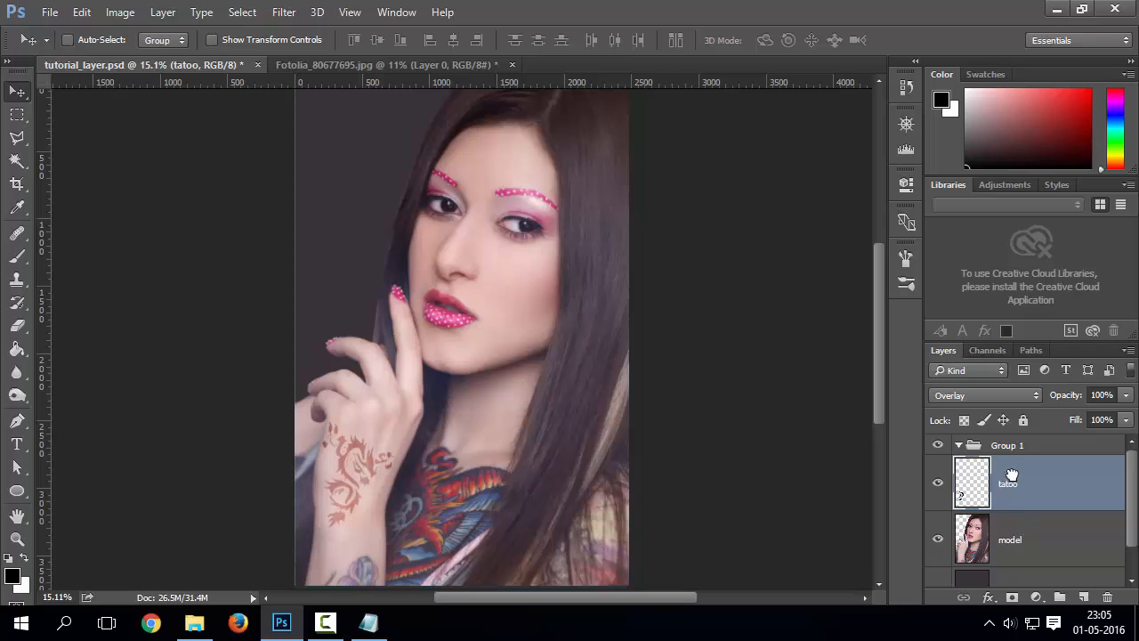
pyautogui.moveTo(1012, 476); pyautogui.dragTo(1034, 445)
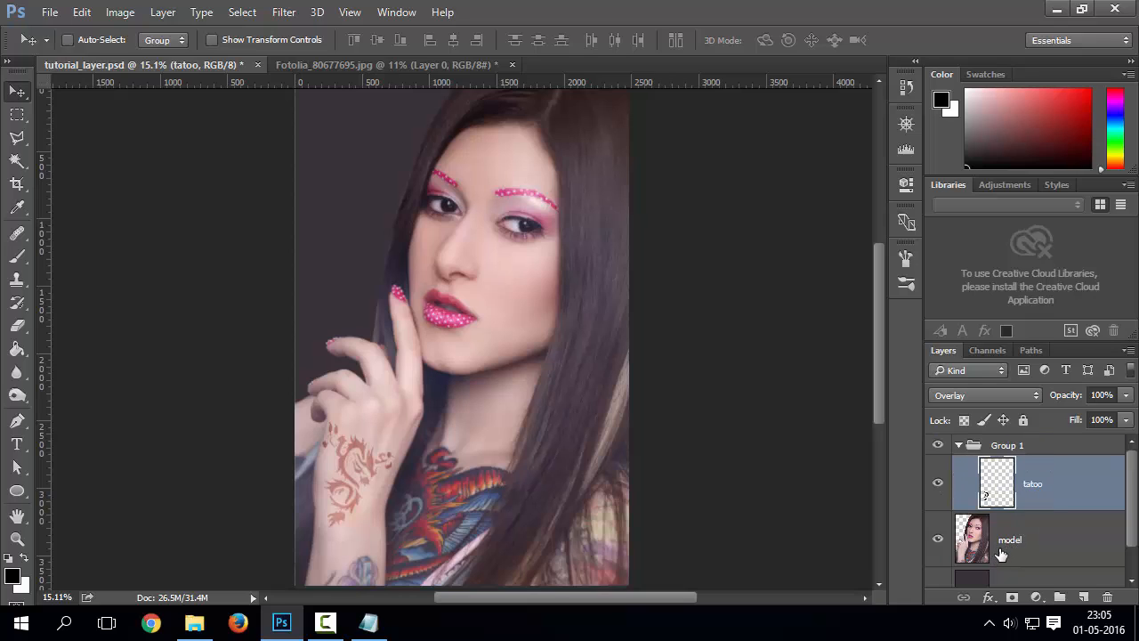
pyautogui.moveTo(1001, 554); pyautogui.dragTo(971, 467)
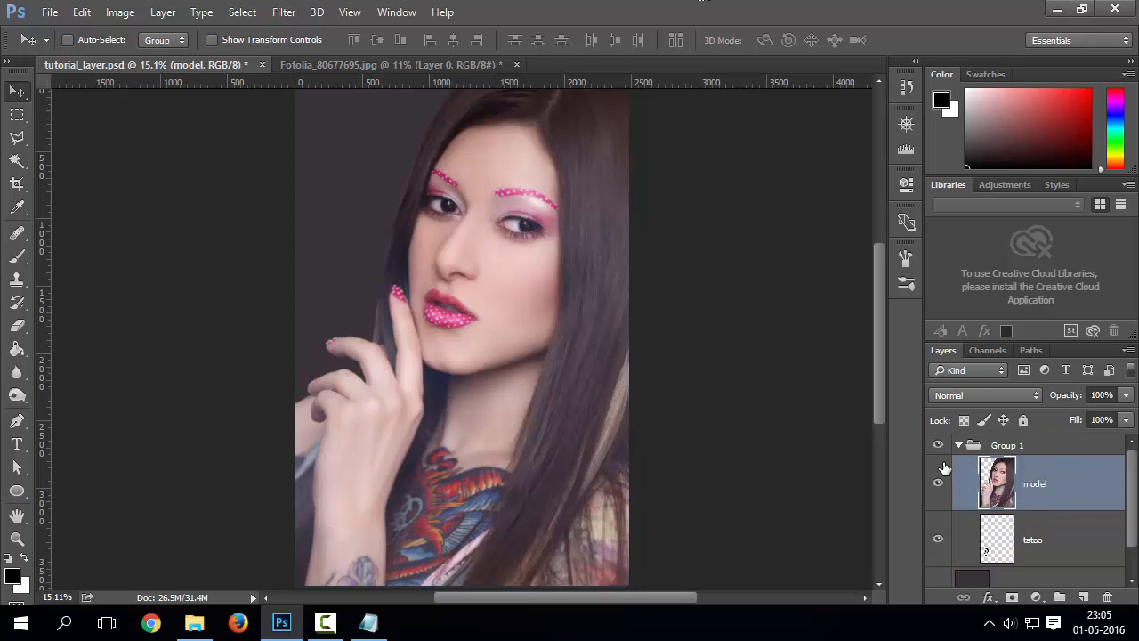
pyautogui.moveTo(1056, 492); pyautogui.dragTo(1034, 532)
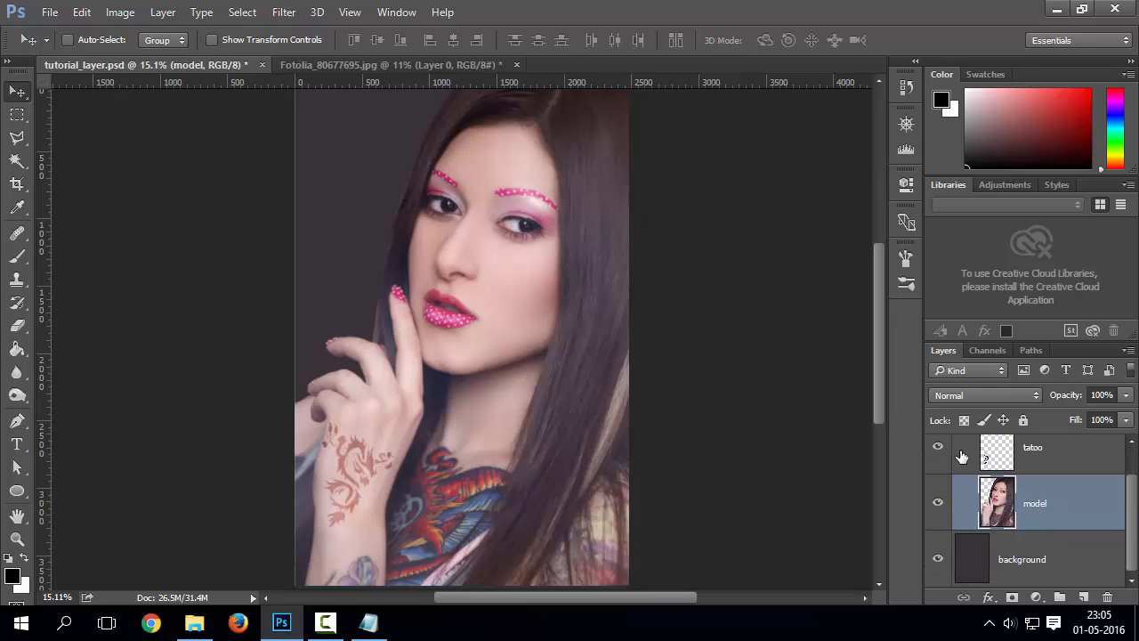
# Collapse the new group, then hide and show it twice to check its combined effect on the image
pyautogui.scroll(1, 961, 455)
pyautogui.click(959, 445)
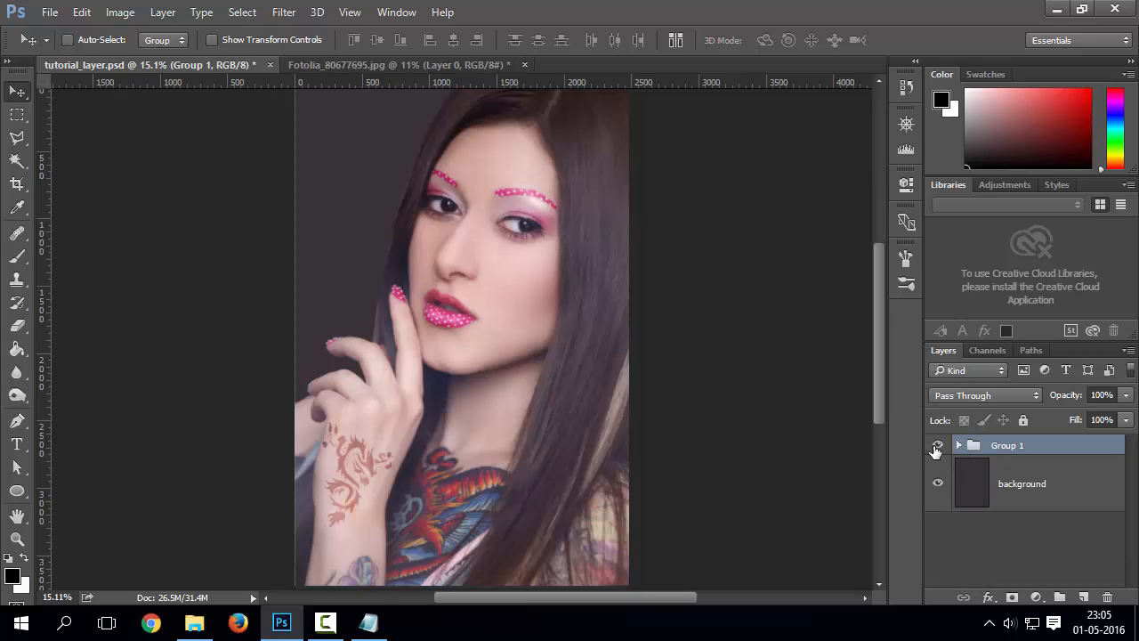
pyautogui.click(937, 446)
pyautogui.click(937, 446)
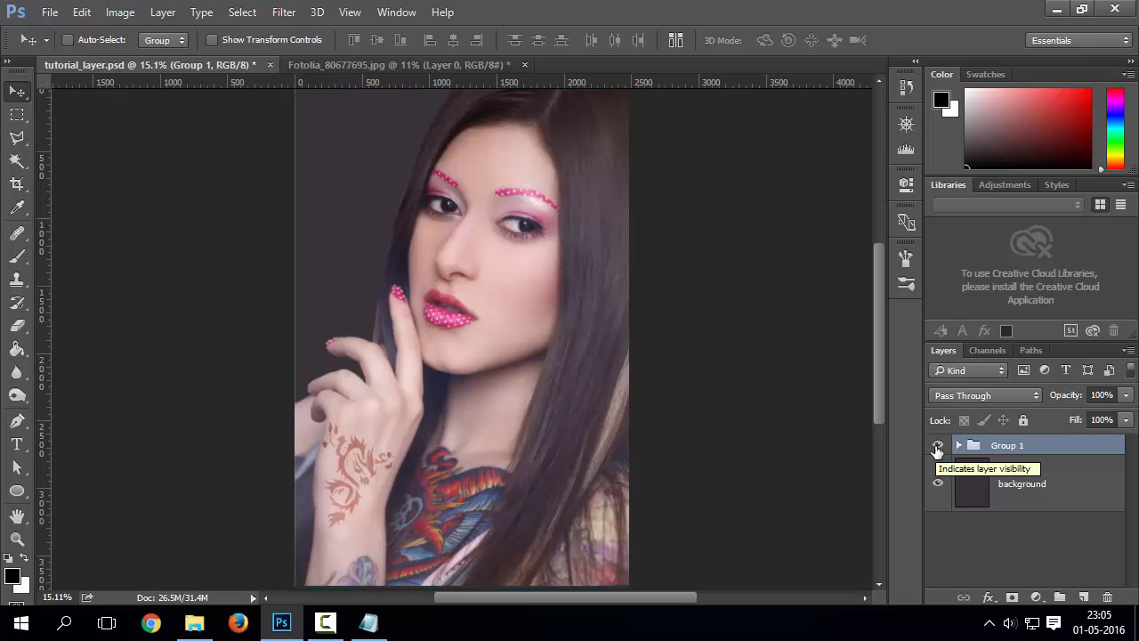
pyautogui.click(937, 446)
pyautogui.click(936, 448)
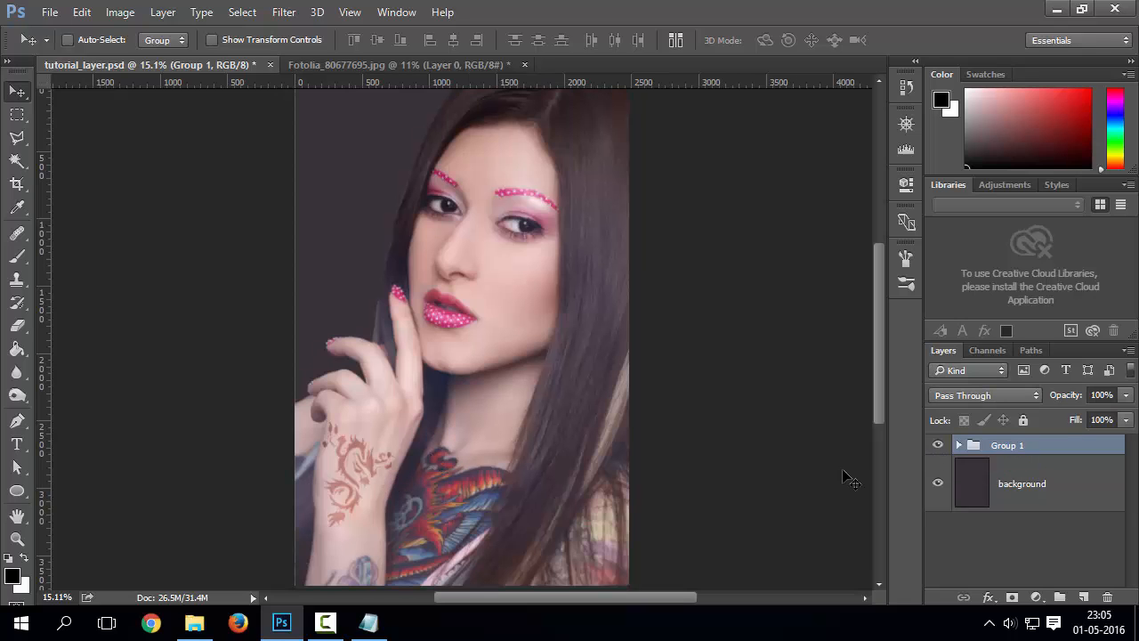
# Rename the group as model and toggle its visibility off and on
pyautogui.doubleClick(1012, 446)
pyautogui.write('model')
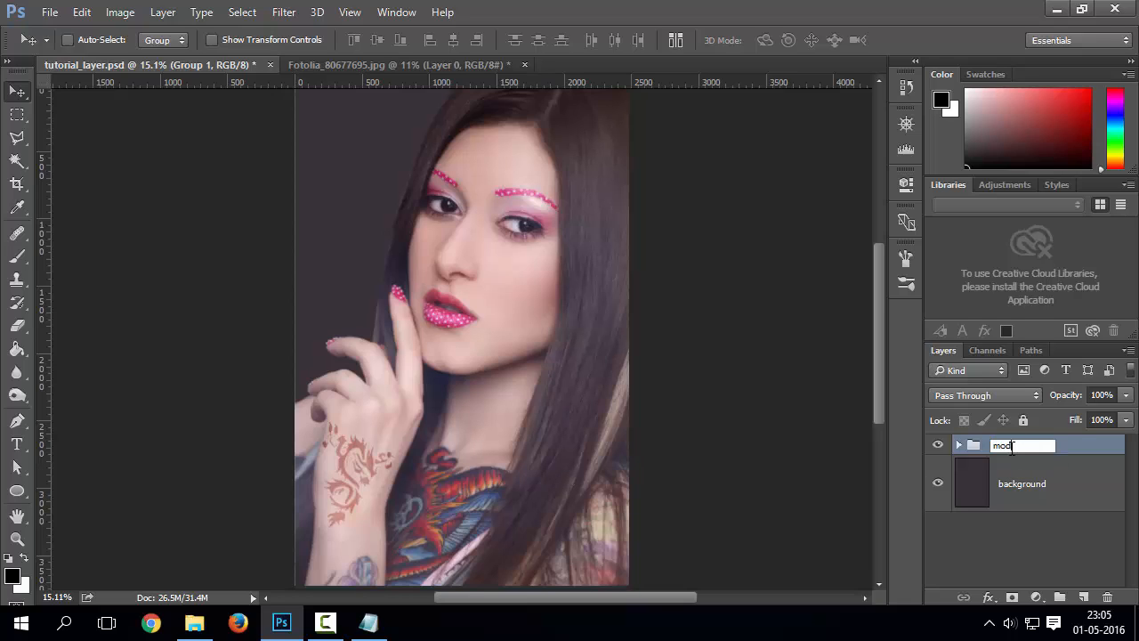
pyautogui.press('Return')
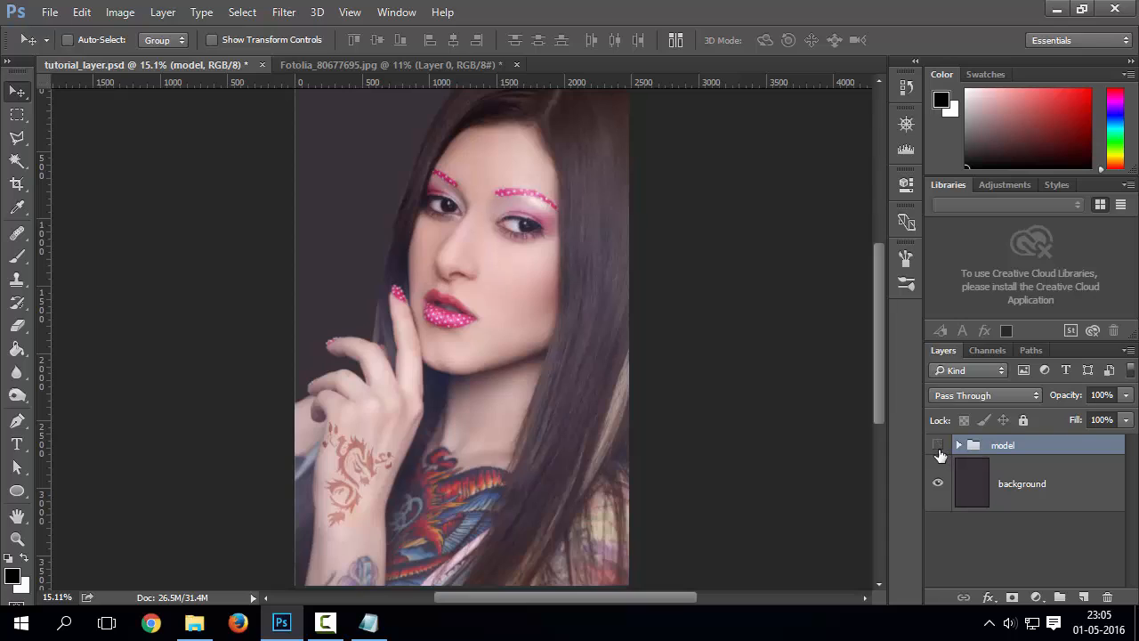
pyautogui.click(937, 446)
pyautogui.click(937, 447)
# Expand the model group and look at the blending mode options of its model and tatoo layers in turn
pyautogui.click(958, 446)
pyautogui.click(1031, 493)
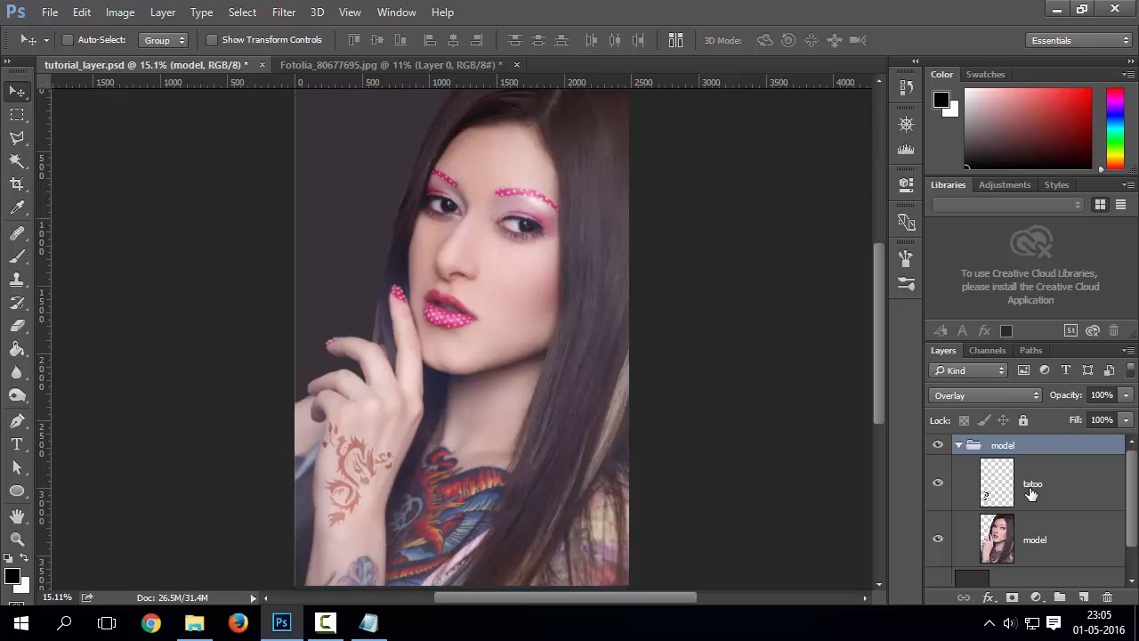
pyautogui.click(1034, 544)
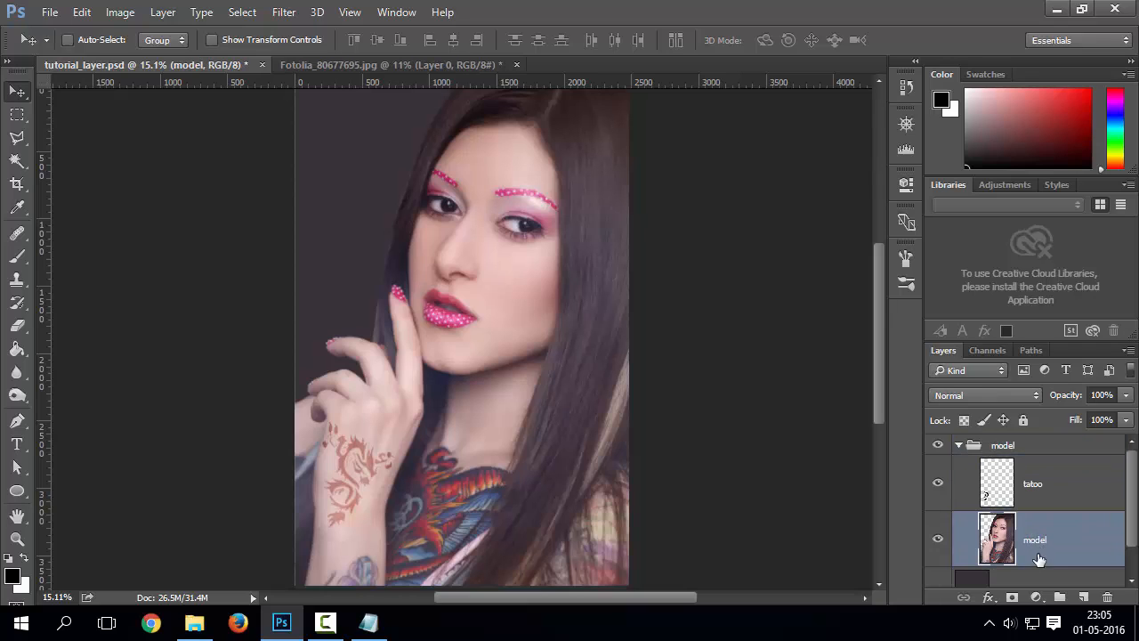
pyautogui.click(959, 399)
pyautogui.click(959, 399)
pyautogui.click(1023, 494)
pyautogui.click(964, 397)
pyautogui.click(964, 398)
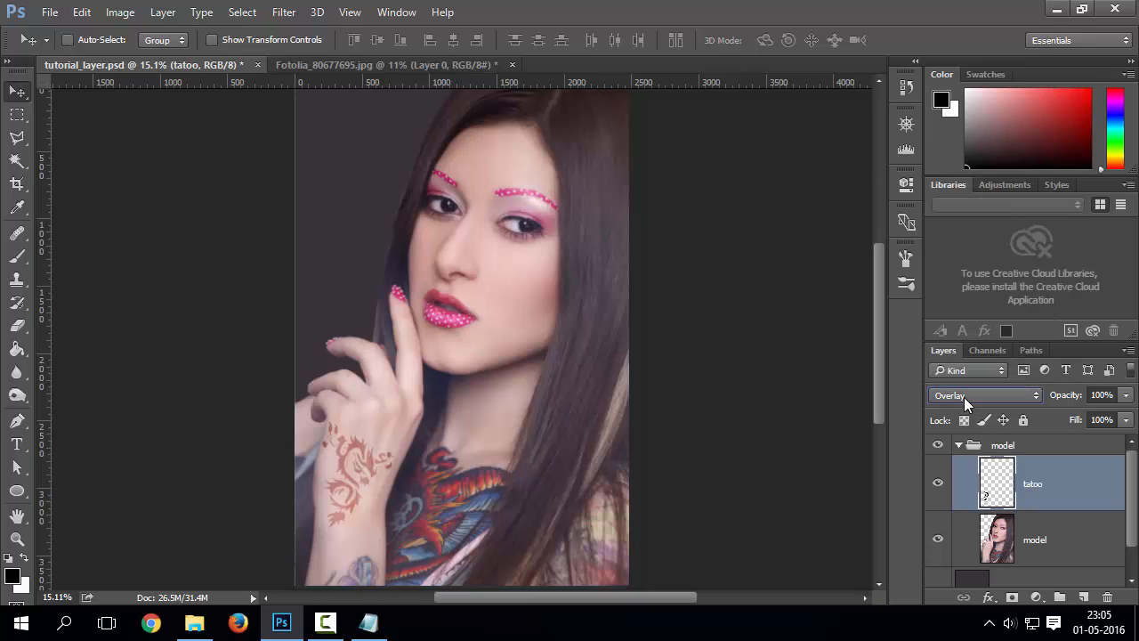
# Set the tatoo layer's blending mode to Normal and cycle through modes such as Darken, Lighten, Hard Mix, Saturation and Divide to compare them
pyautogui.click(964, 397)
pyautogui.click(966, 51)
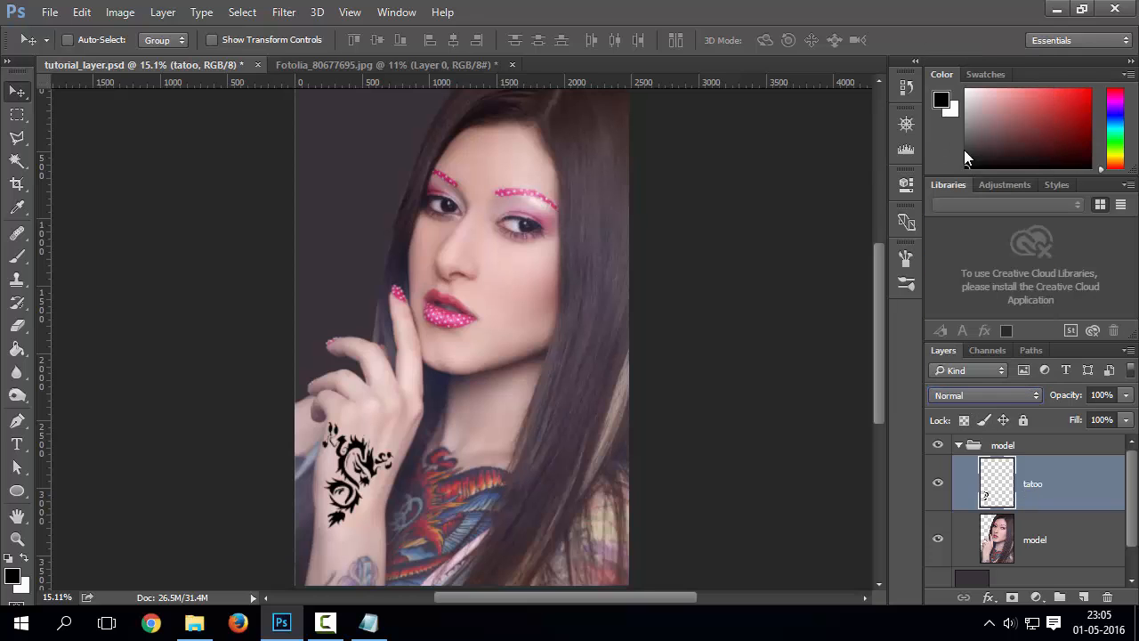
pyautogui.click(997, 394)
pyautogui.scroll(-2, 998, 394)
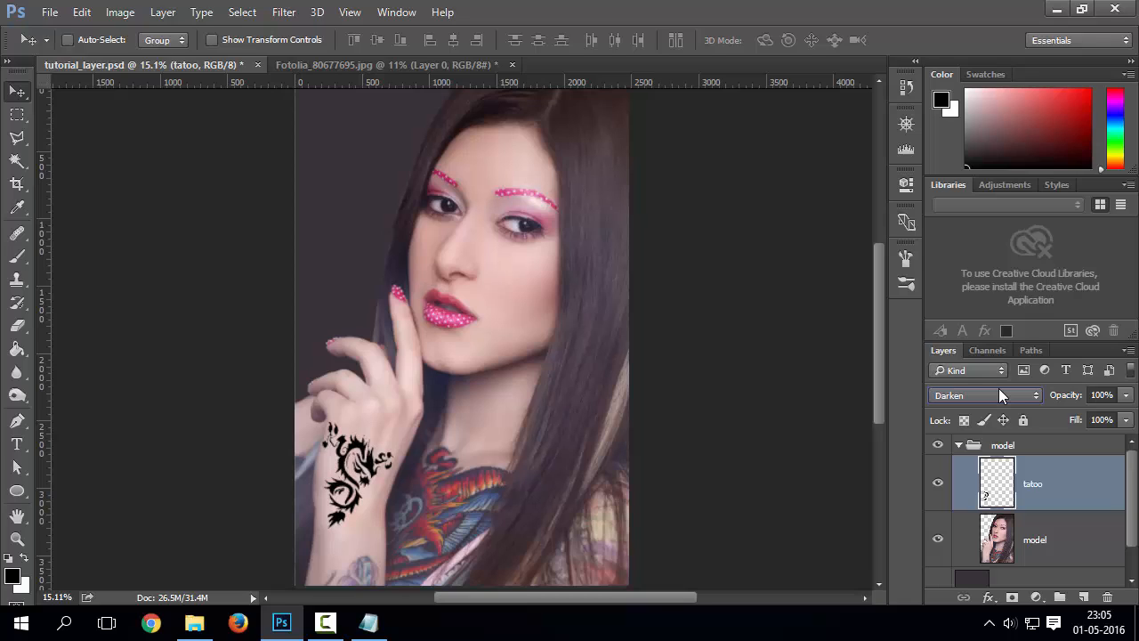
pyautogui.scroll(-4, 998, 394)
pyautogui.scroll(-4, 999, 394)
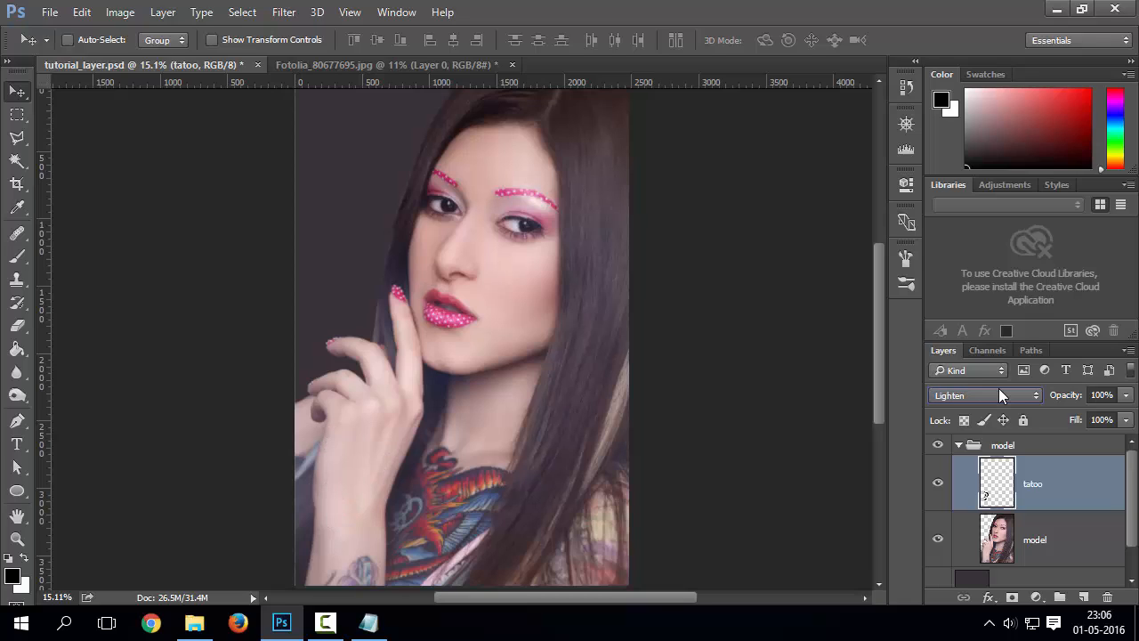
pyautogui.scroll(-6, 1000, 394)
pyautogui.scroll(-7, 998, 395)
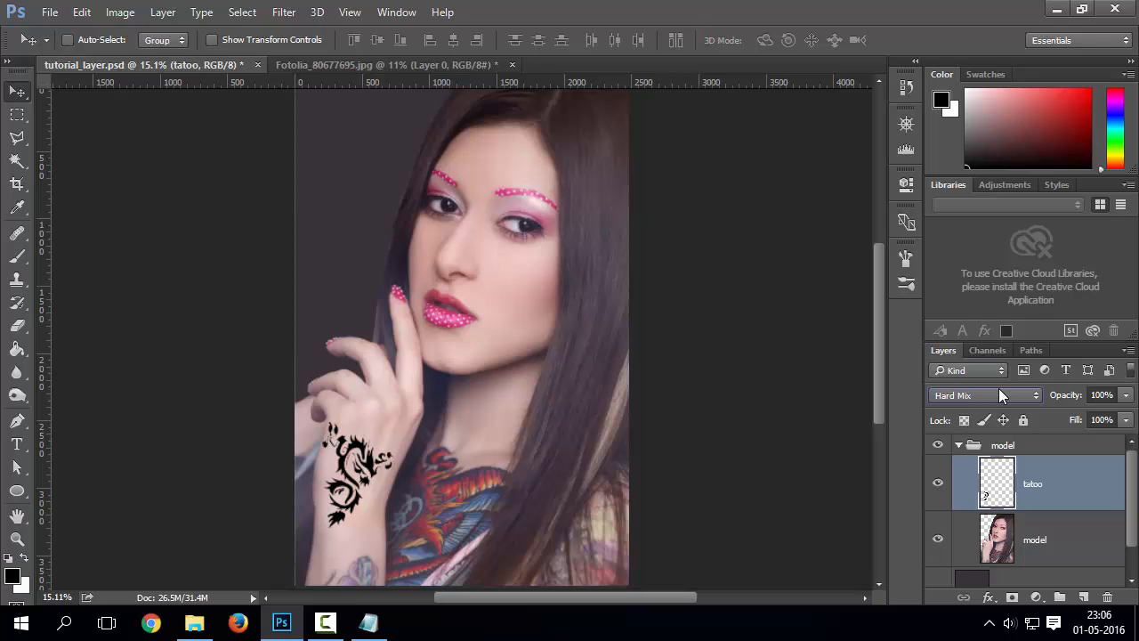
pyautogui.scroll(-1, 998, 394)
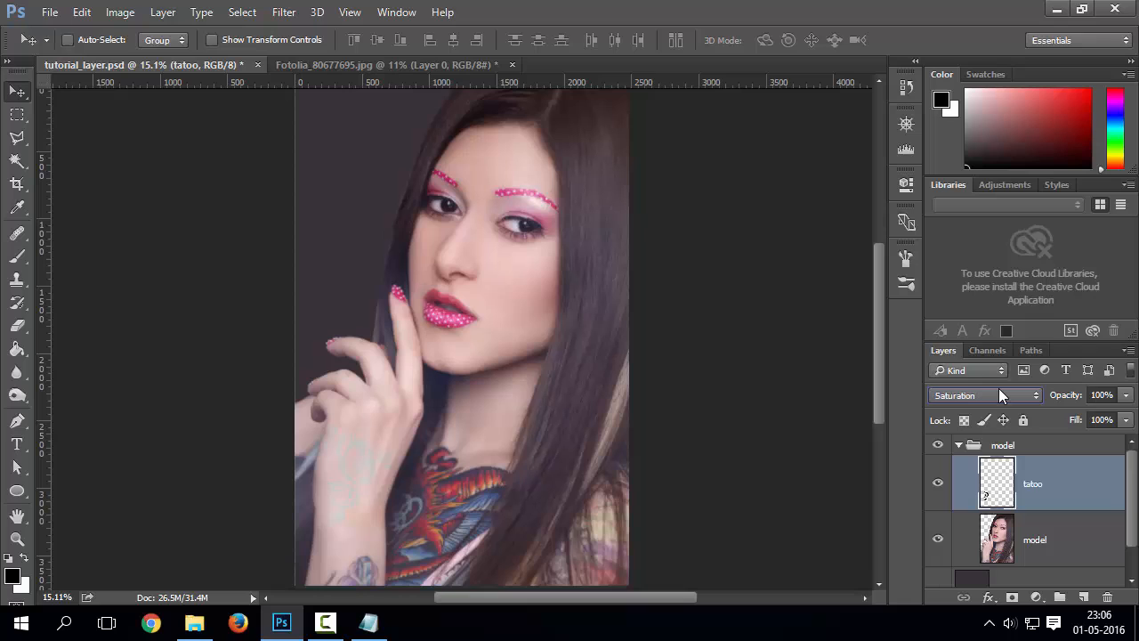
pyautogui.scroll(2, 998, 394)
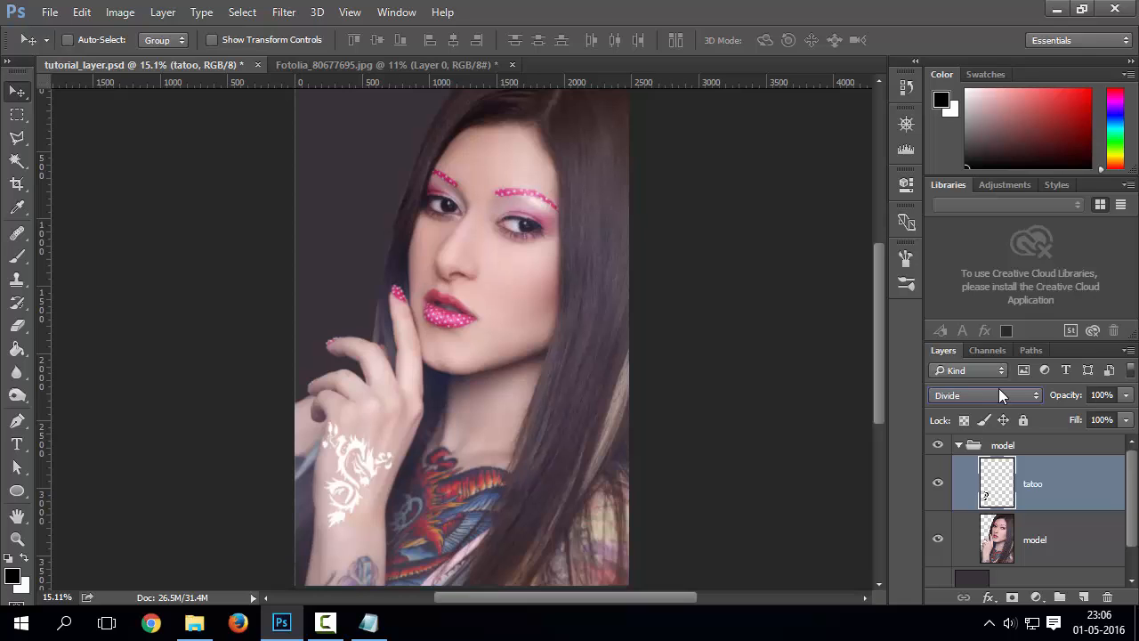
# Set the tatoo layer's blending mode to Overlay and select the model layer inside the group
pyautogui.click(993, 393)
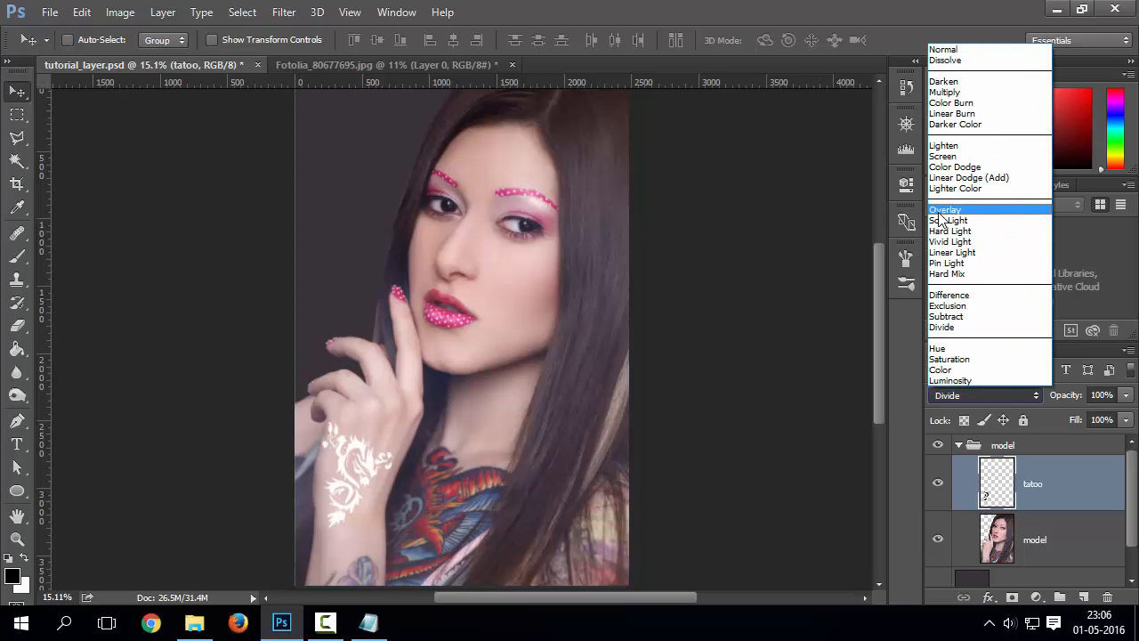
pyautogui.click(978, 216)
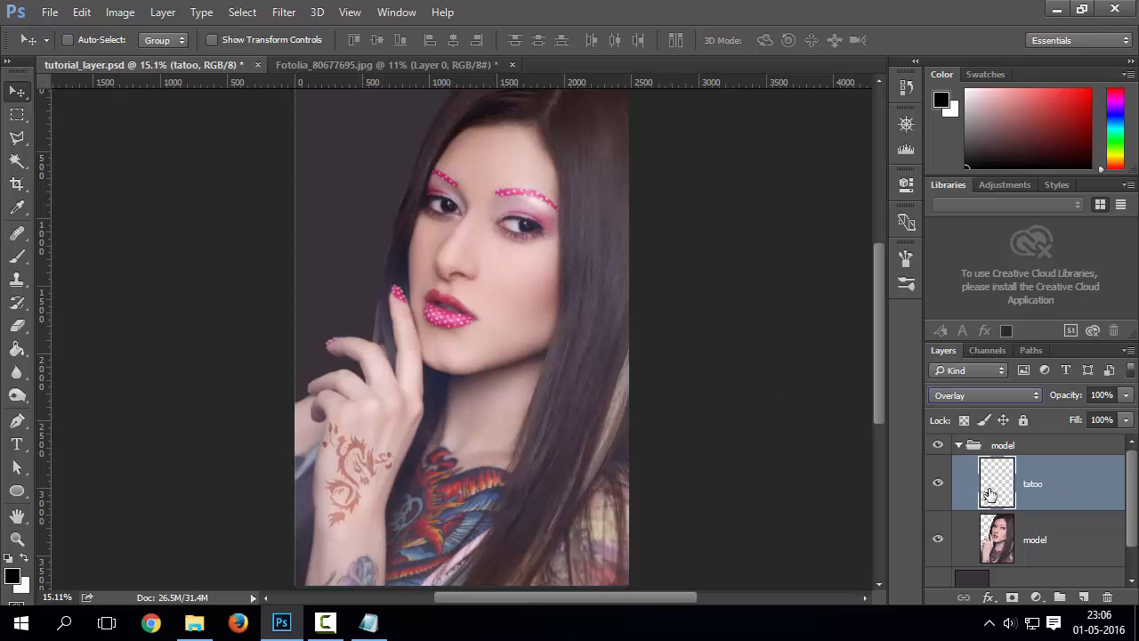
pyautogui.click(1023, 535)
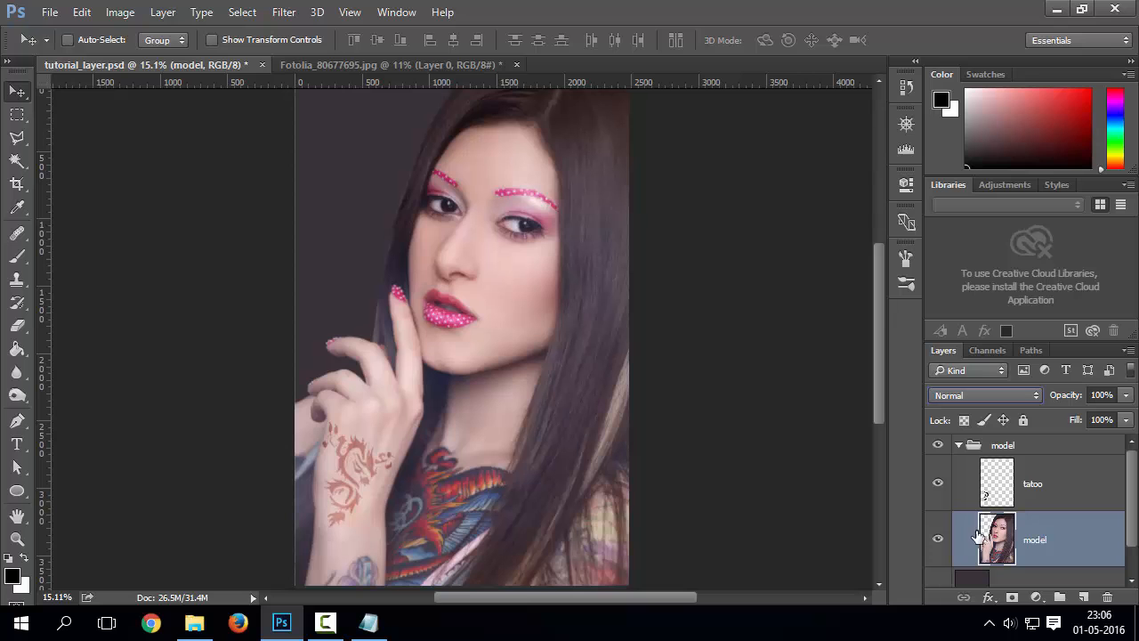